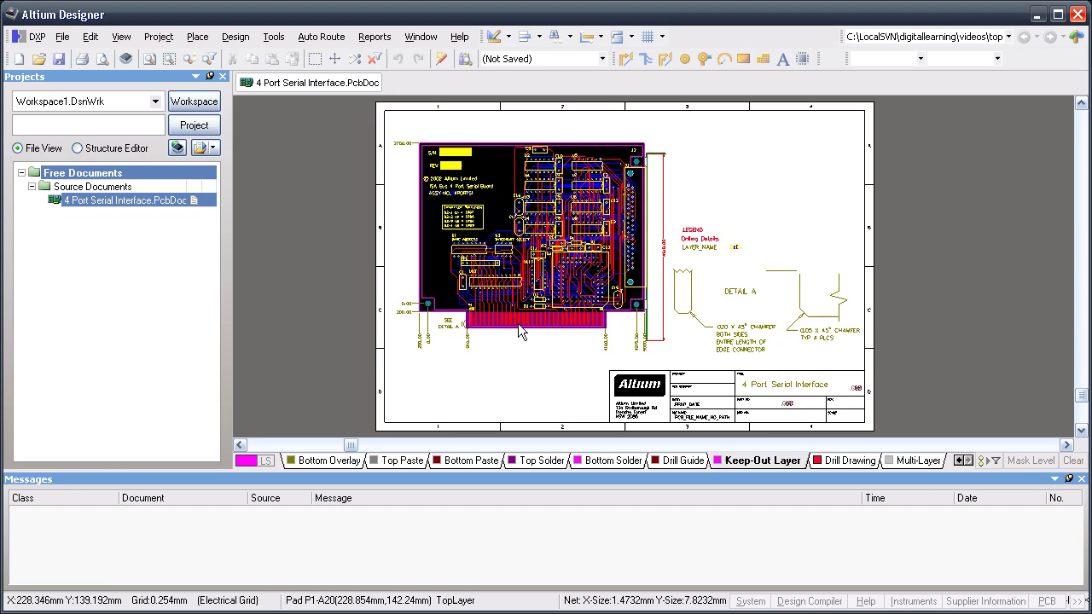
Step: Zoom into the 4 Port Serial Interface board and pan across its upper-left component area
ctrl+scroll(511, 281, up, 5)
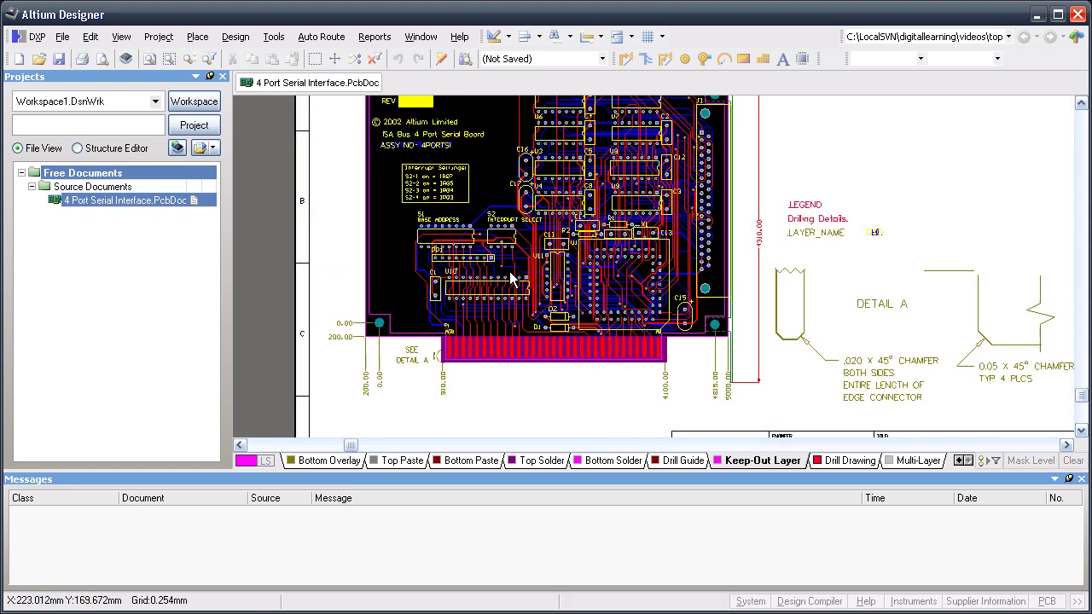
ctrl+scroll(567, 350, down, 1)
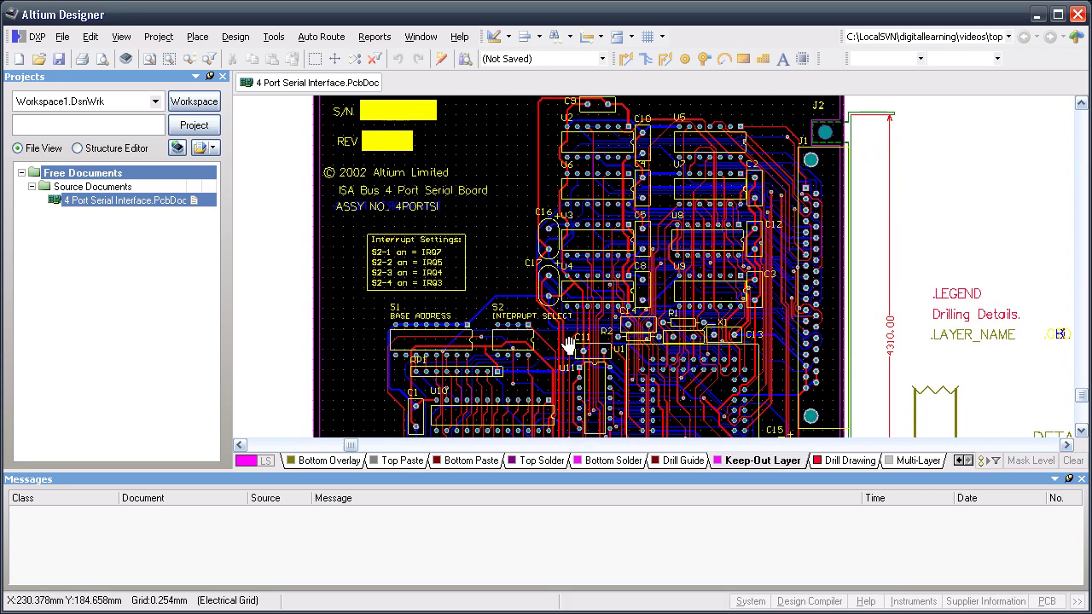
right_drag(556, 338, 530, 300)
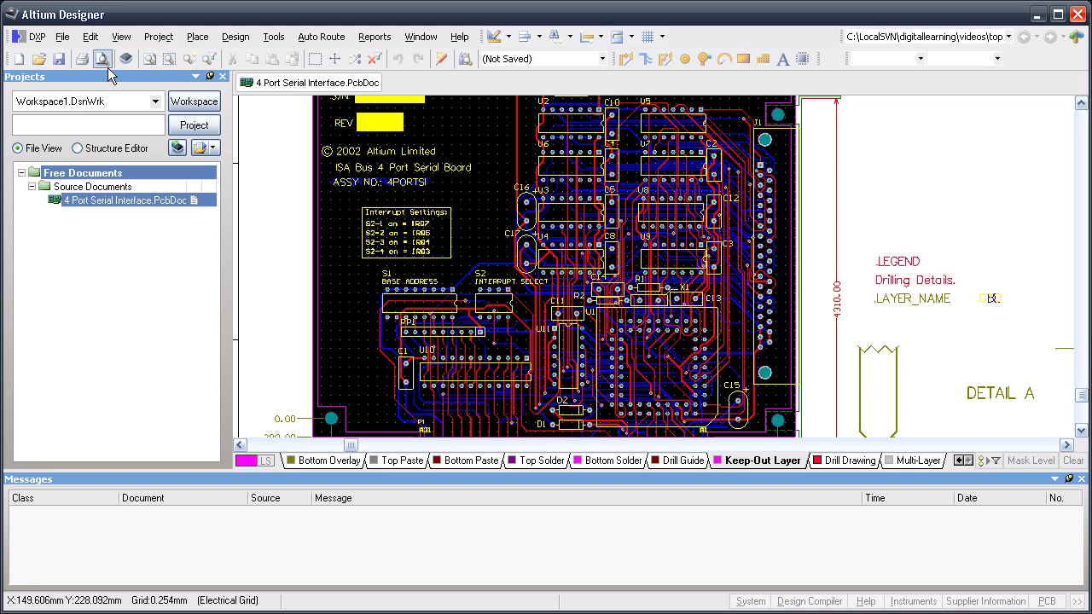
Step: Open DXP Preferences on the Scripting System – Global Projects page
click(38, 37)
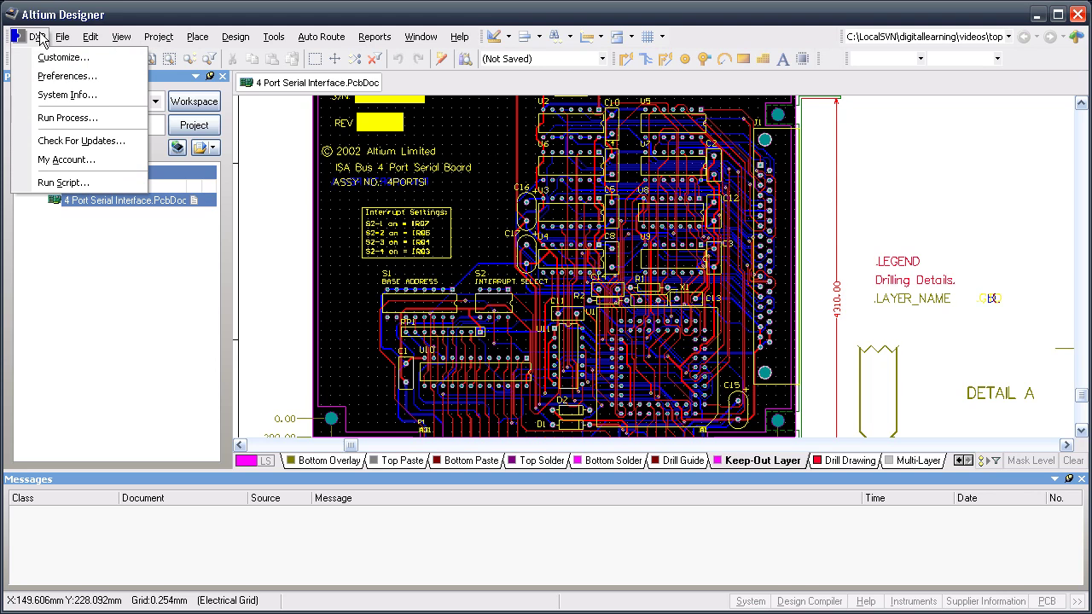
click(55, 93)
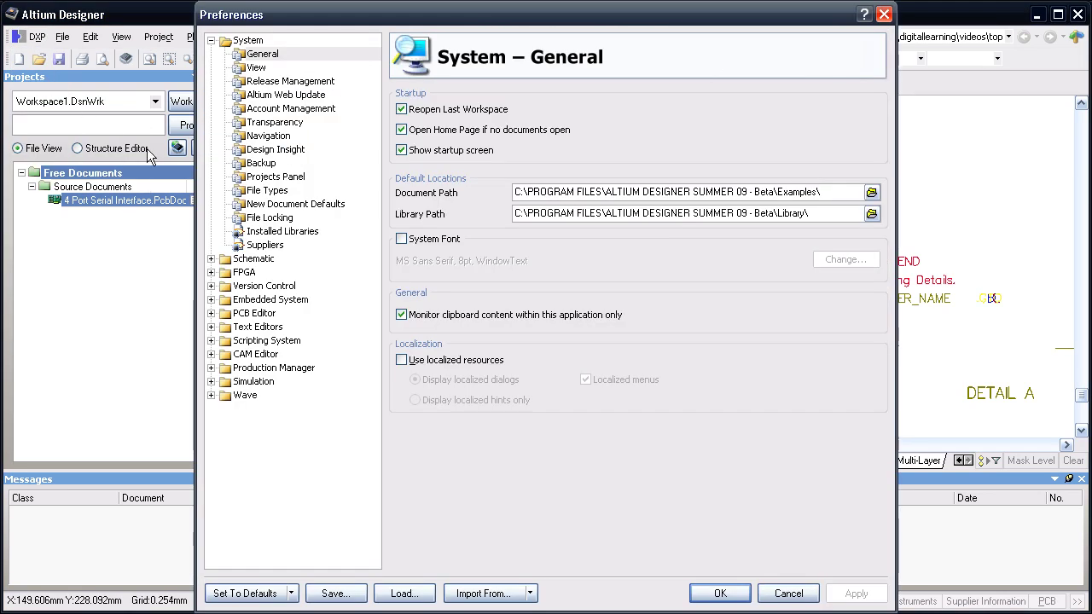
click(268, 341)
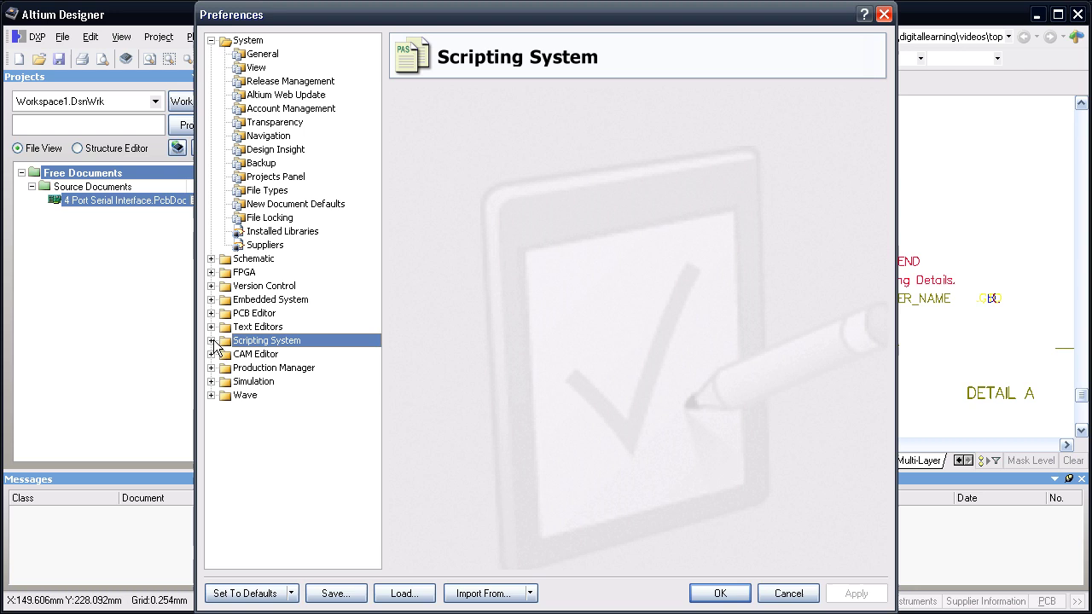
click(211, 340)
click(282, 354)
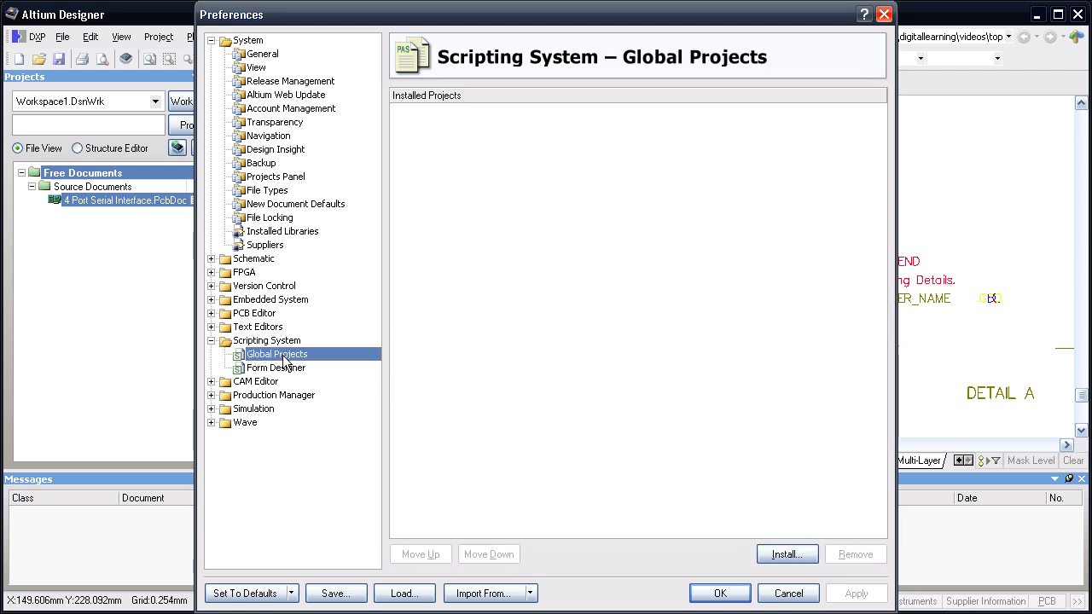
Step: Install MillExporter.PrjScr from Examples\Scripts\Delphiscript Scripts\Pcb\Mill Exporter as a global script project
click(779, 559)
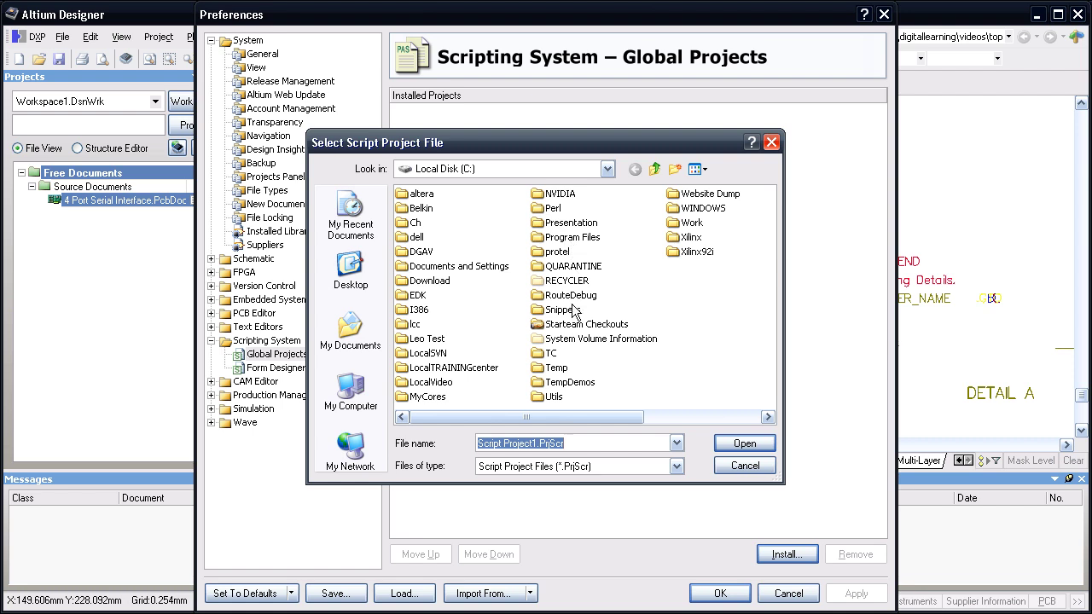
double_click(563, 239)
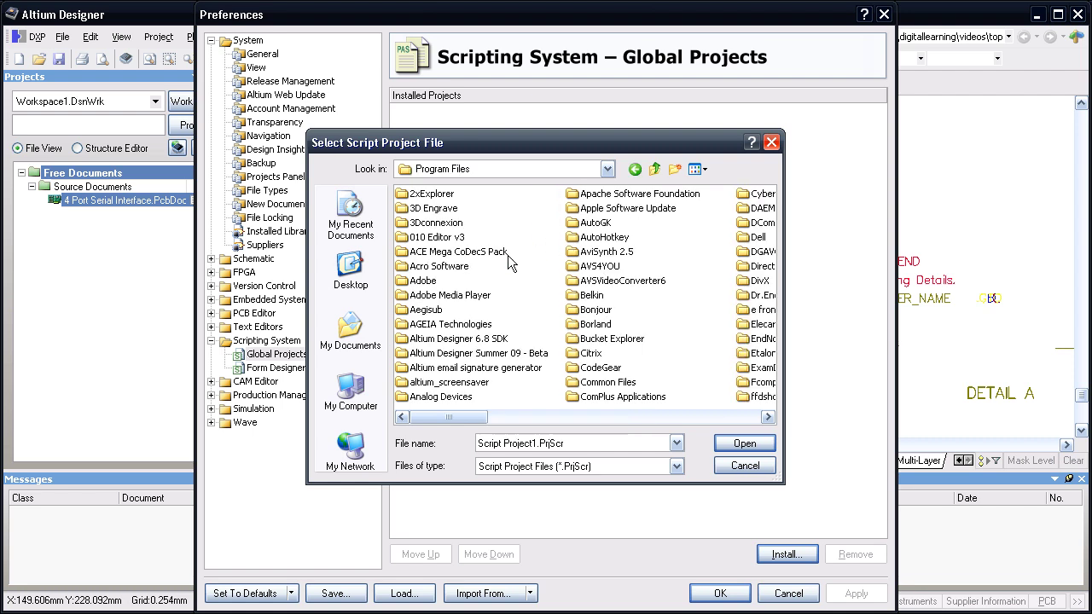
double_click(466, 351)
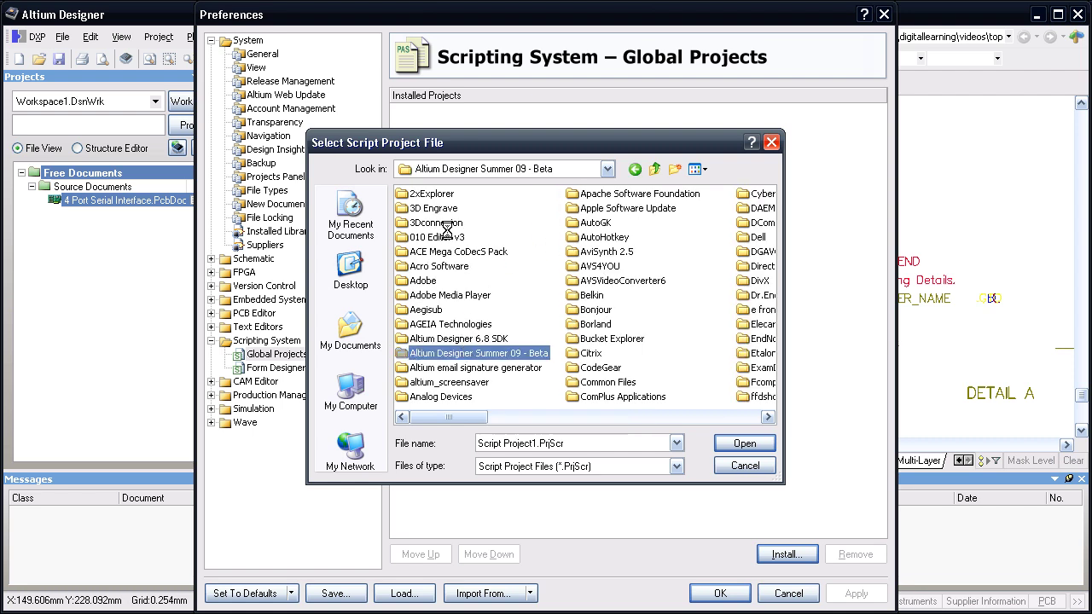
double_click(430, 195)
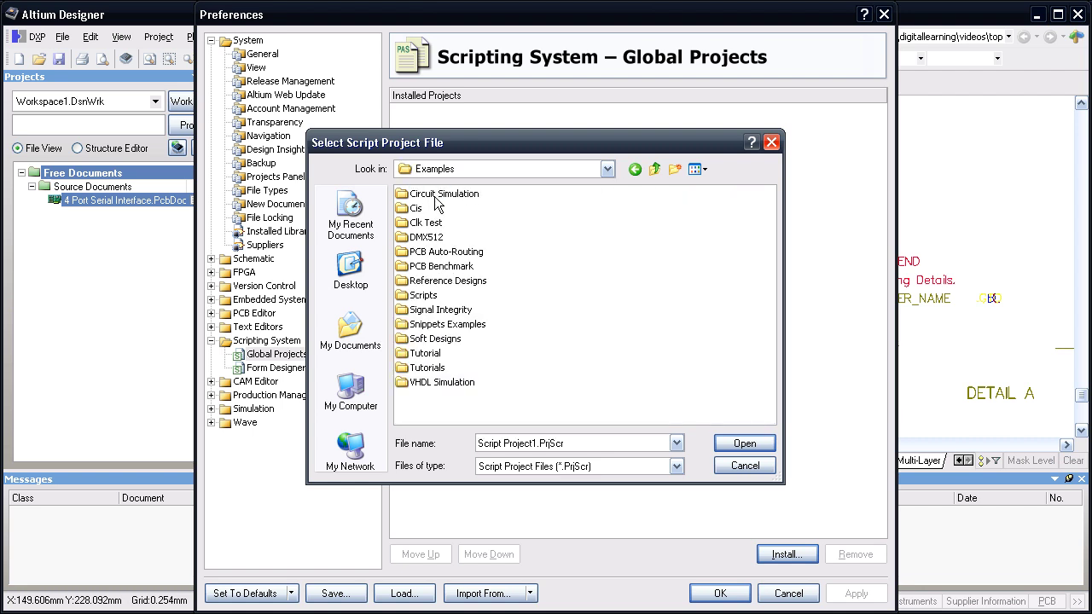
double_click(431, 295)
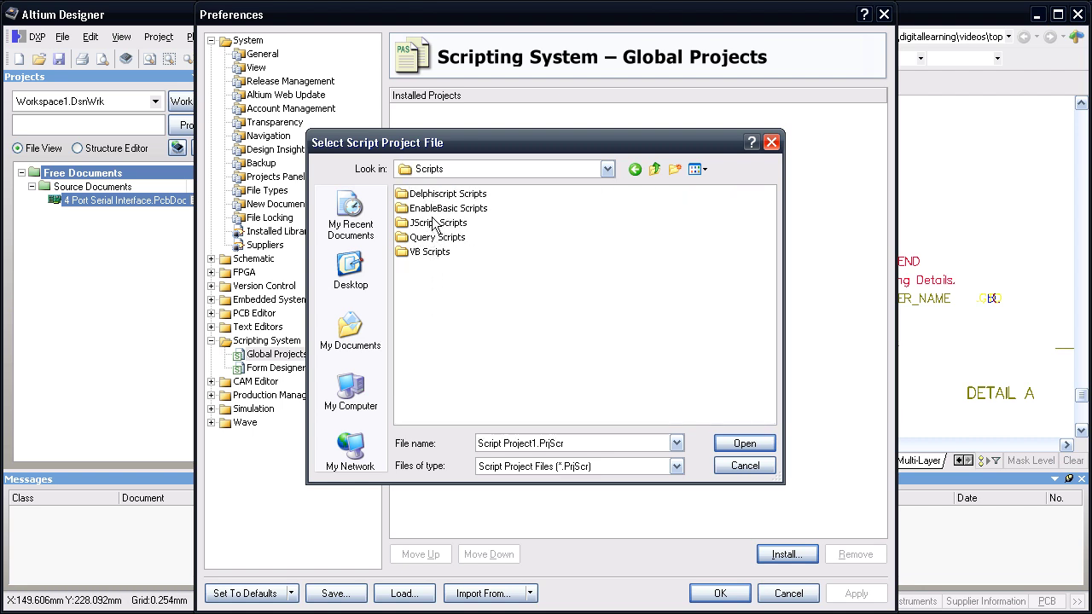
double_click(432, 195)
double_click(417, 238)
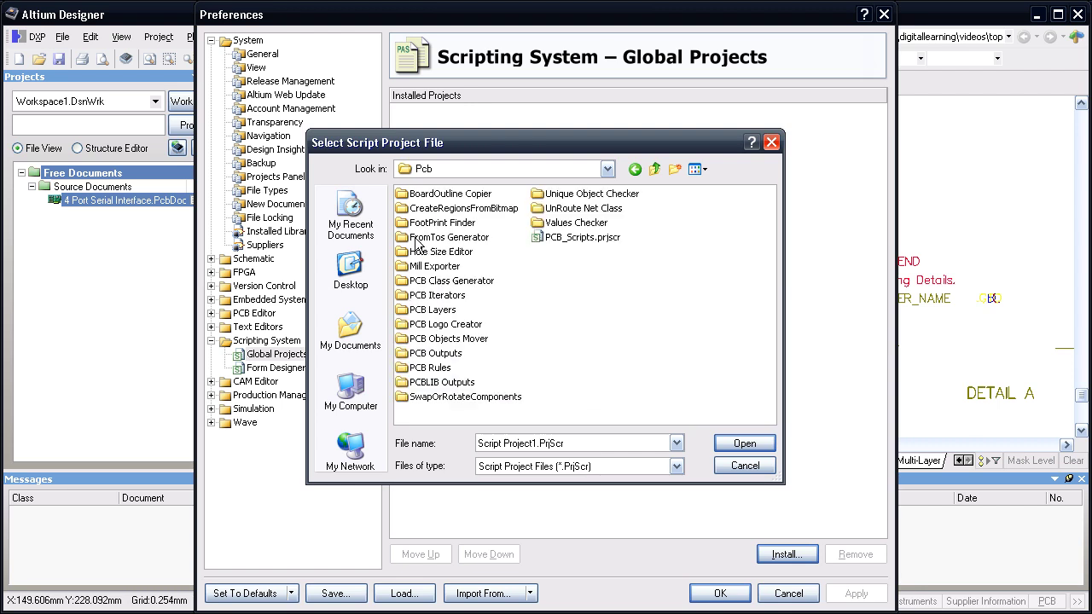
double_click(421, 266)
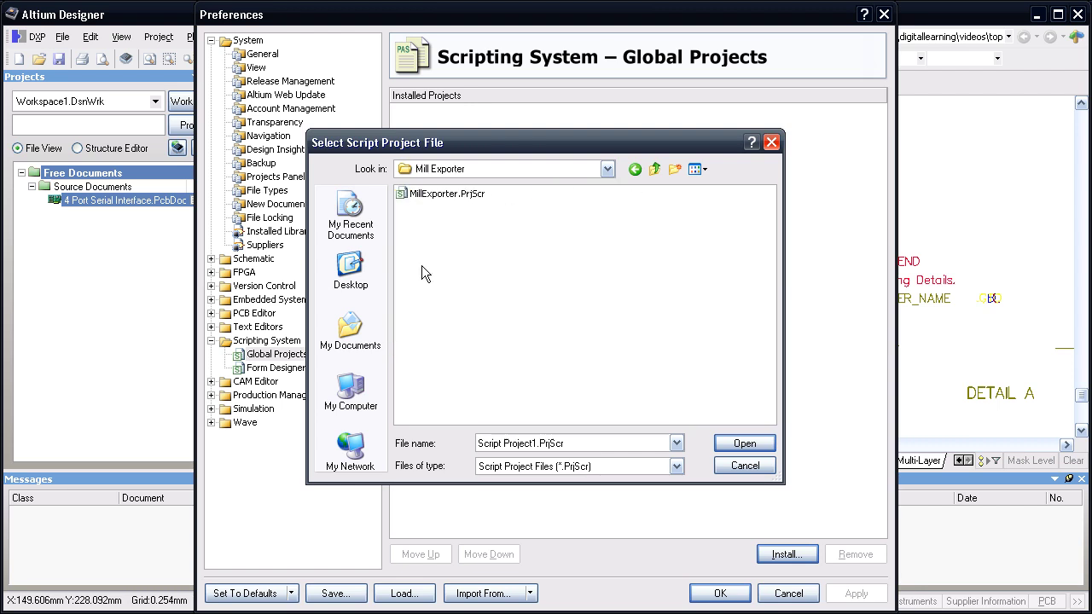
click(443, 193)
click(734, 443)
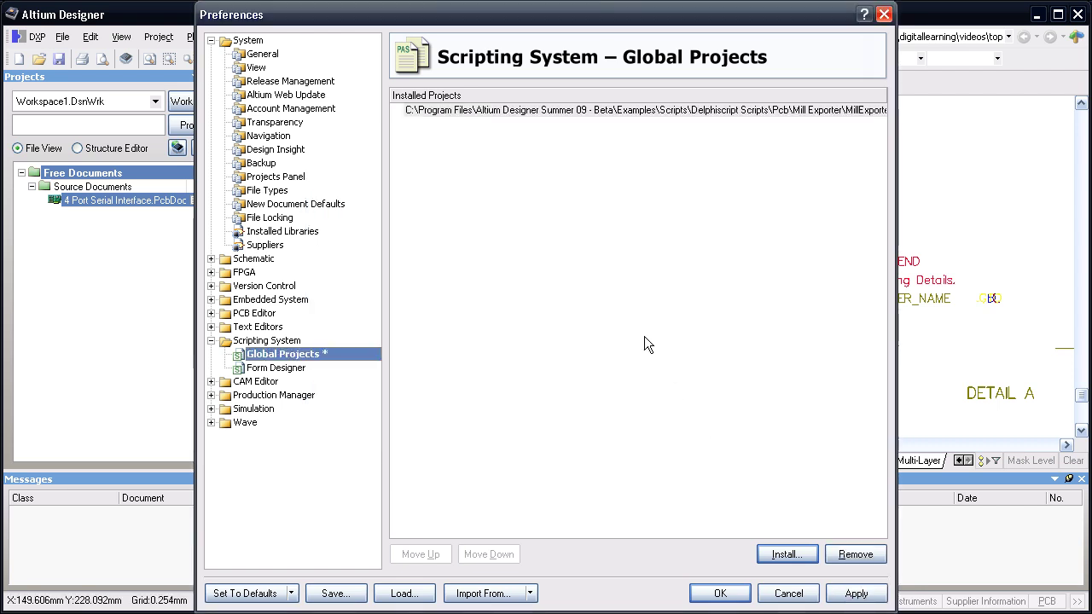
Step: Accept the preferences and select RunMillExporter from MillExporter.PrjScr via Run Script
click(737, 596)
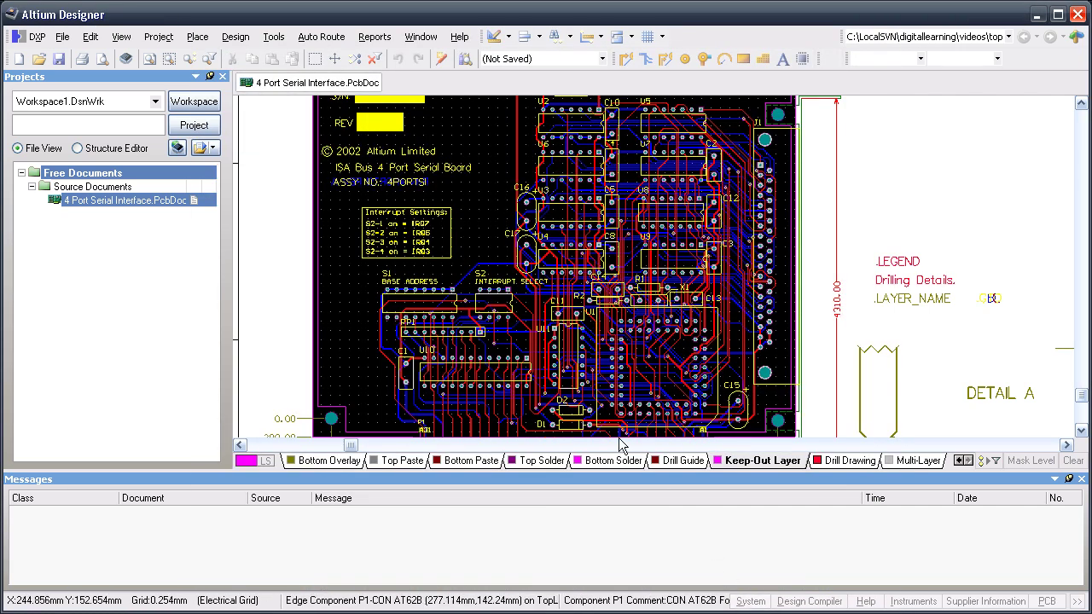
click(41, 40)
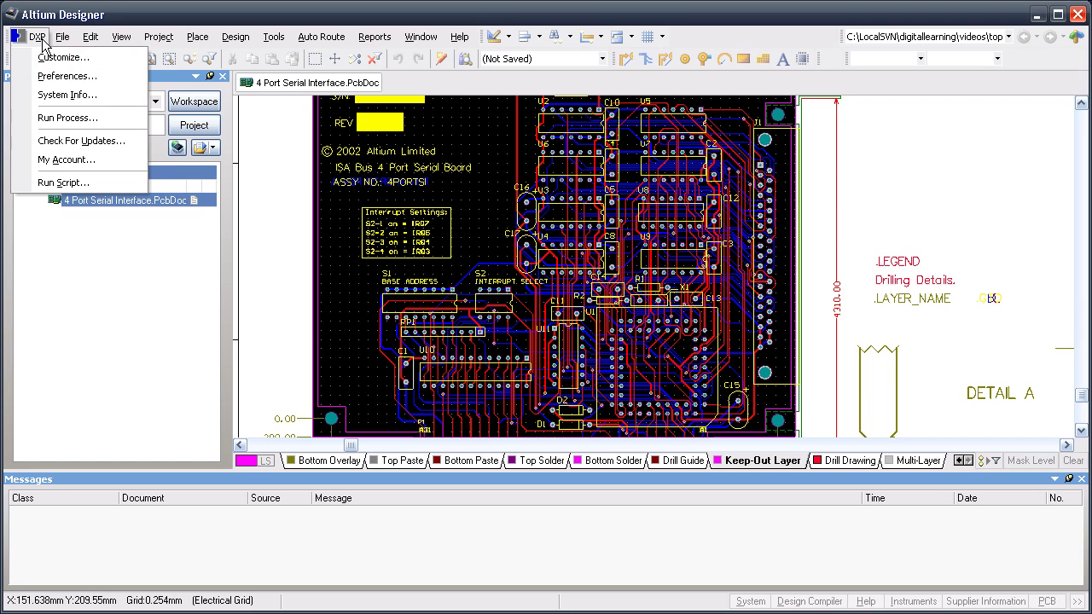
click(68, 183)
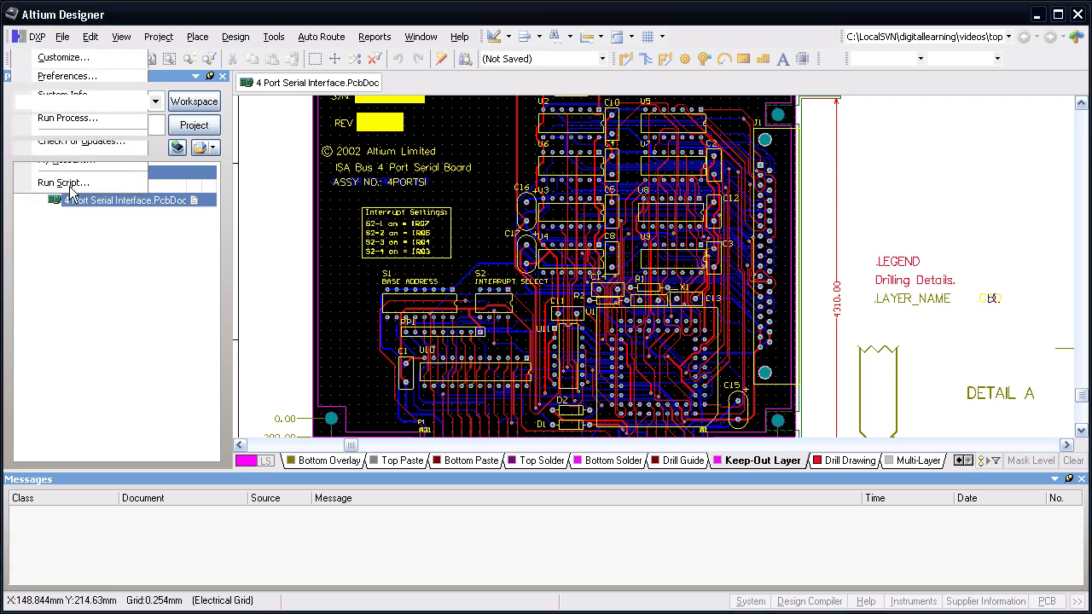
click(426, 191)
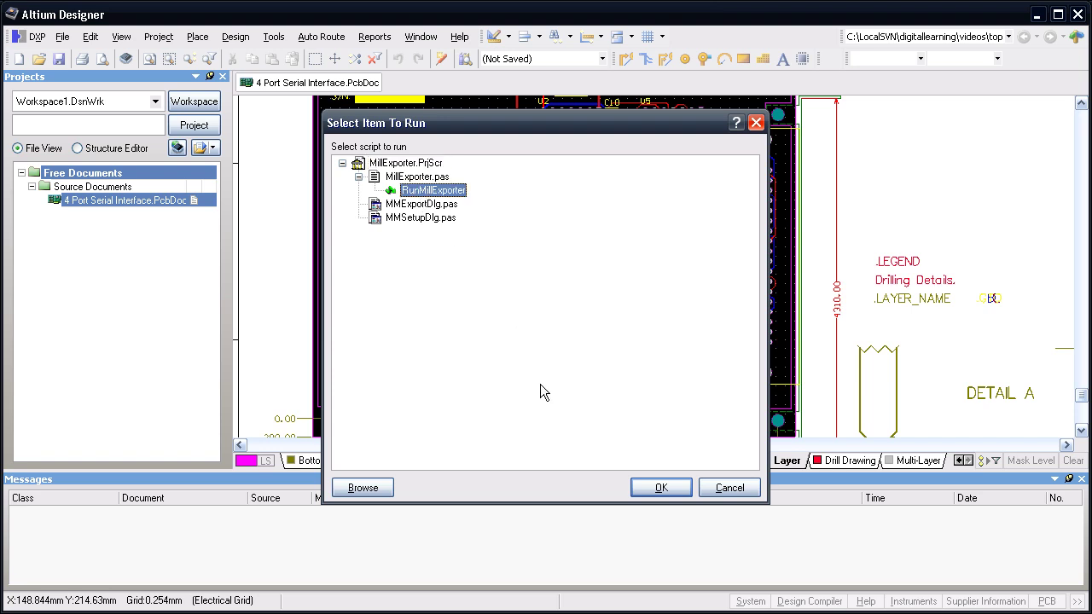
Step: Run the Mill Exporter, keep EGX-350 as machine configuration, and open its setup details
click(661, 489)
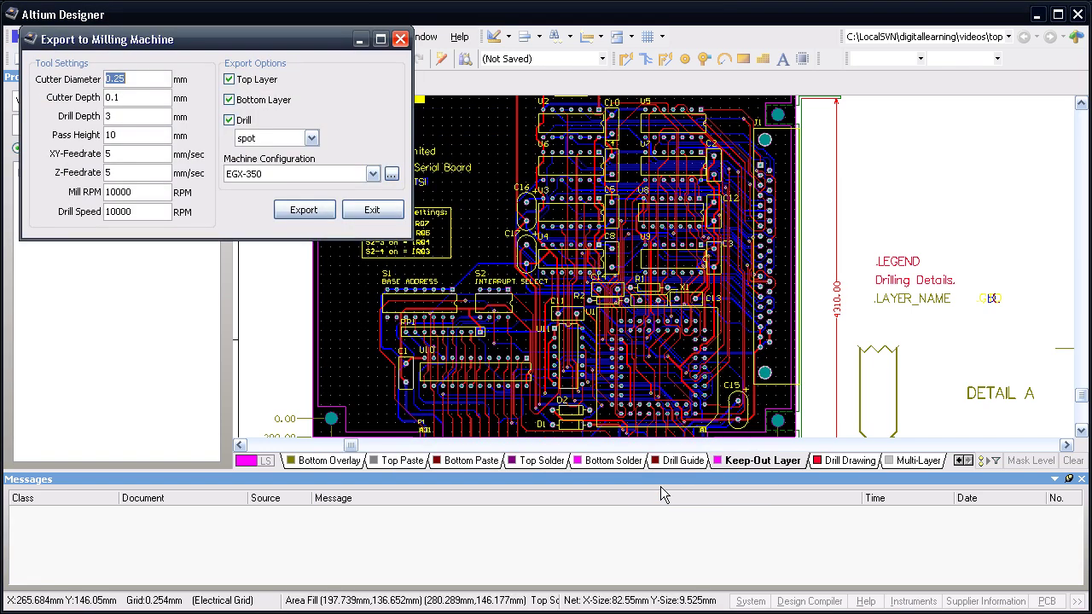
drag(241, 39, 531, 149)
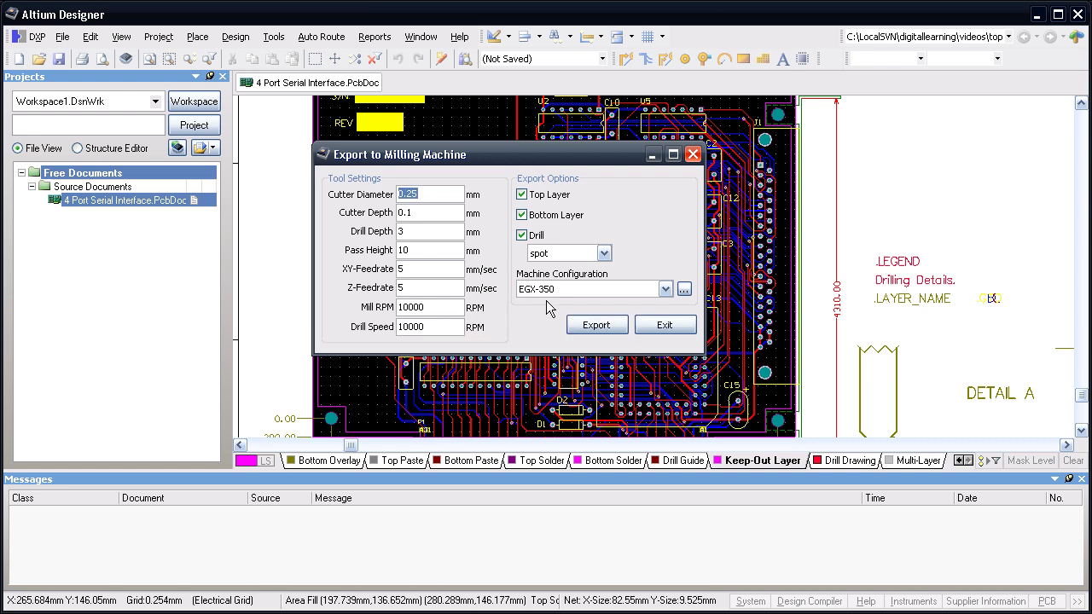
click(665, 291)
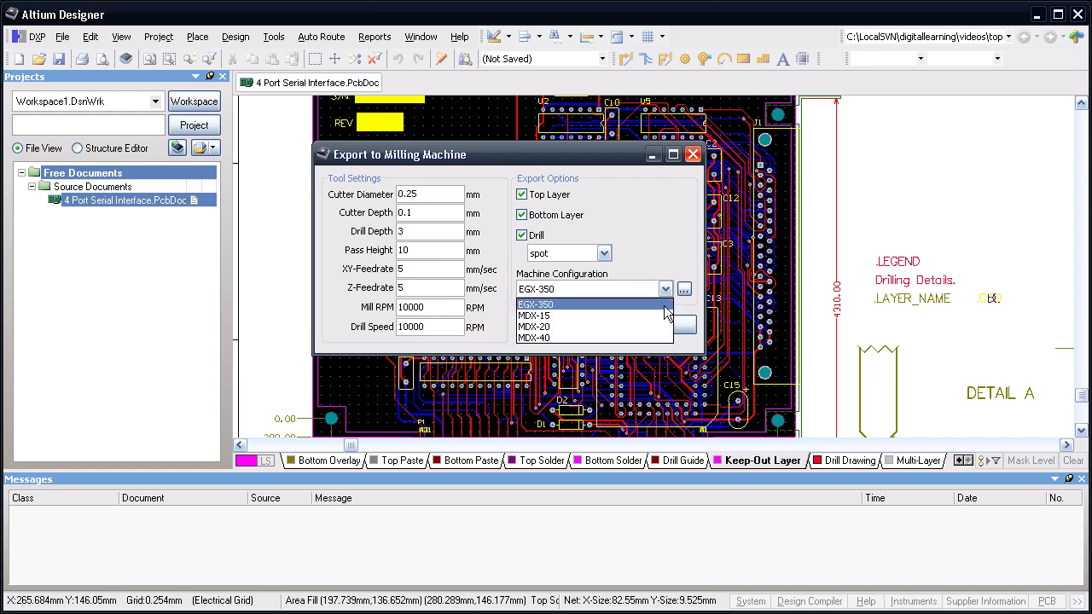
click(664, 305)
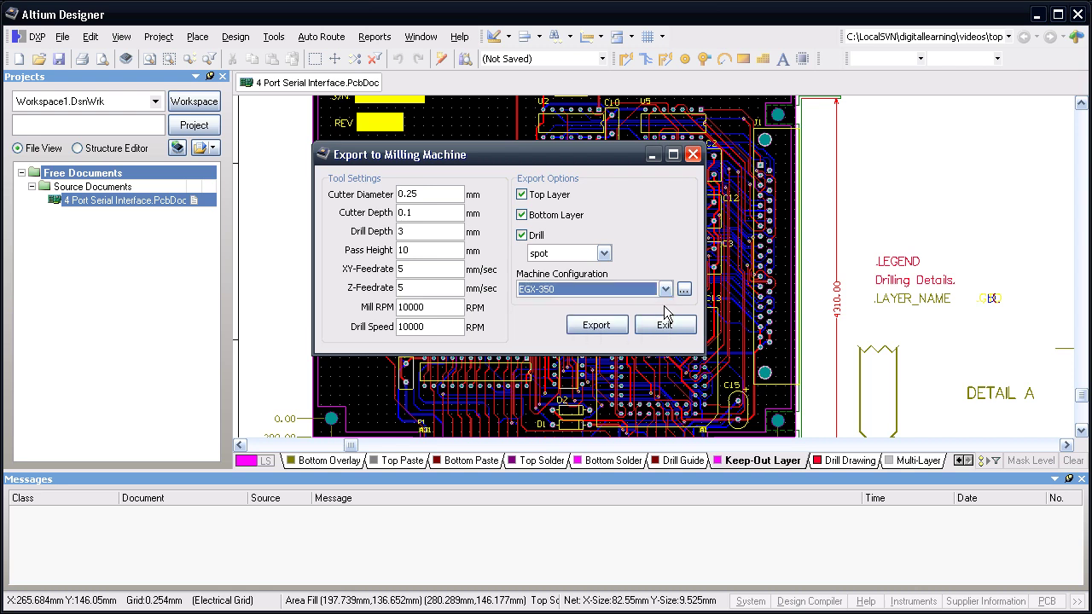
click(684, 290)
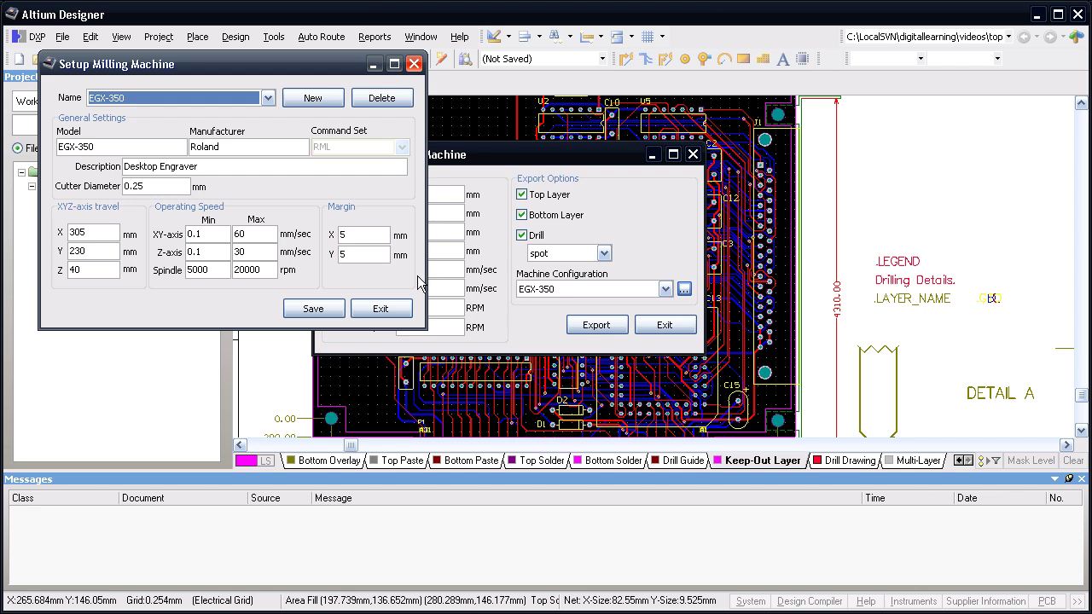
click(269, 98)
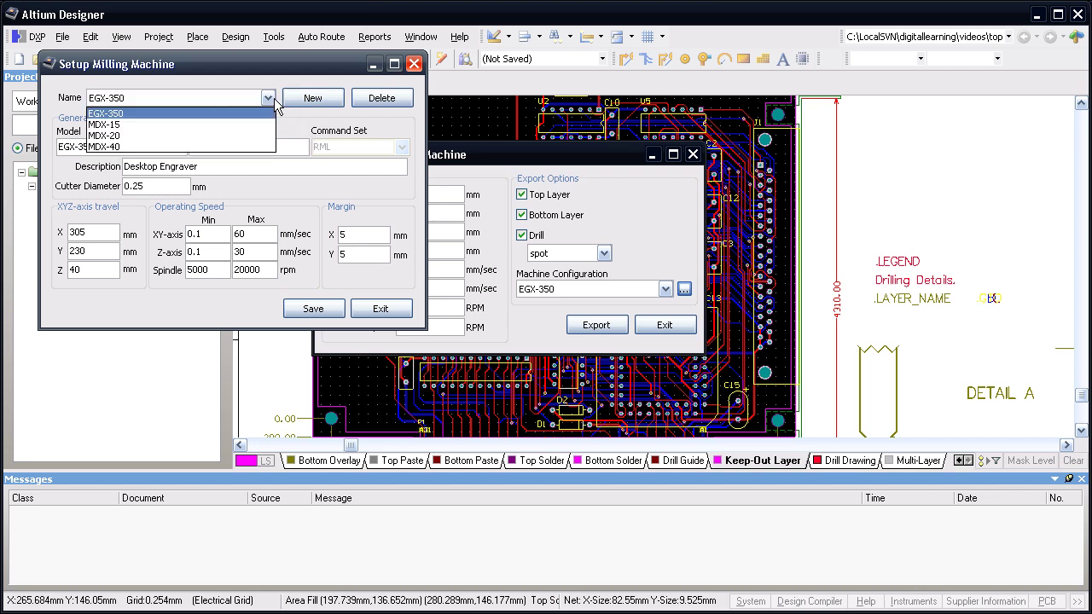
click(269, 98)
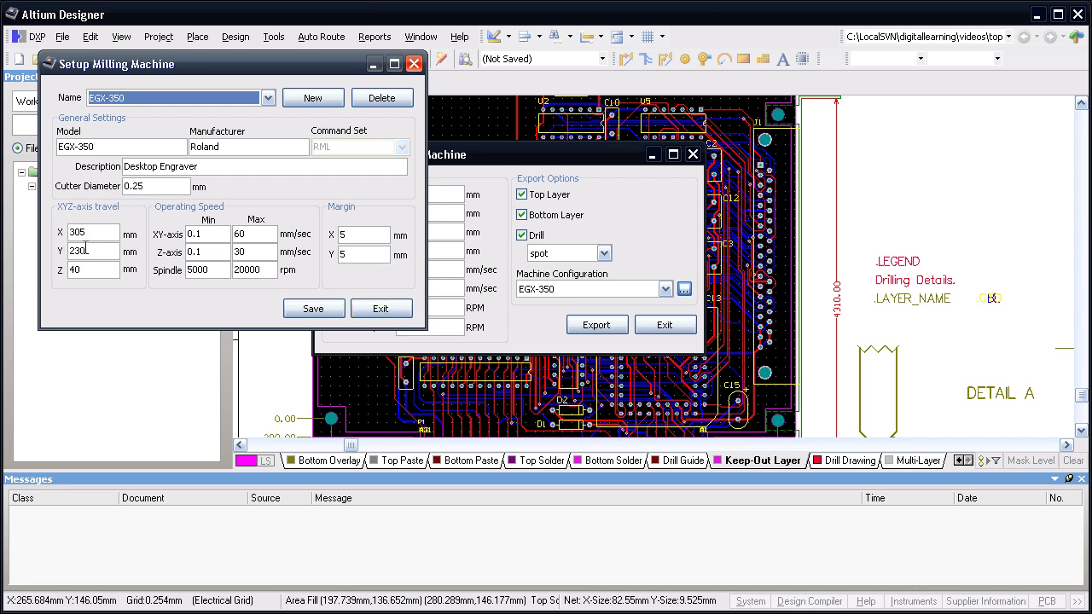
click(380, 309)
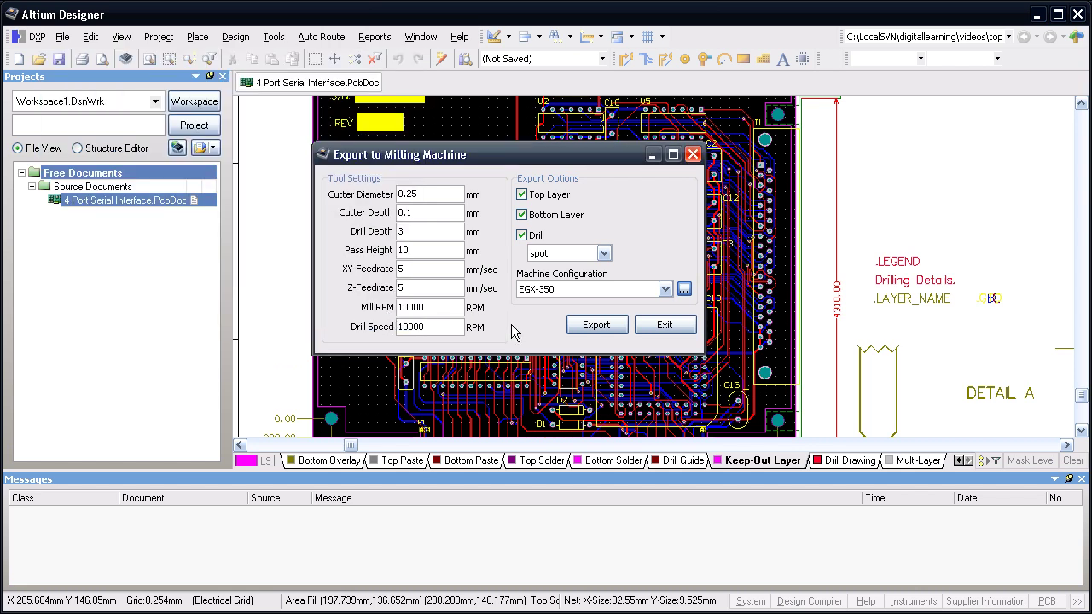
Step: Export the board to EGX-350 TopLayer and BottomLayer .mdt files with an .rpt report
click(595, 325)
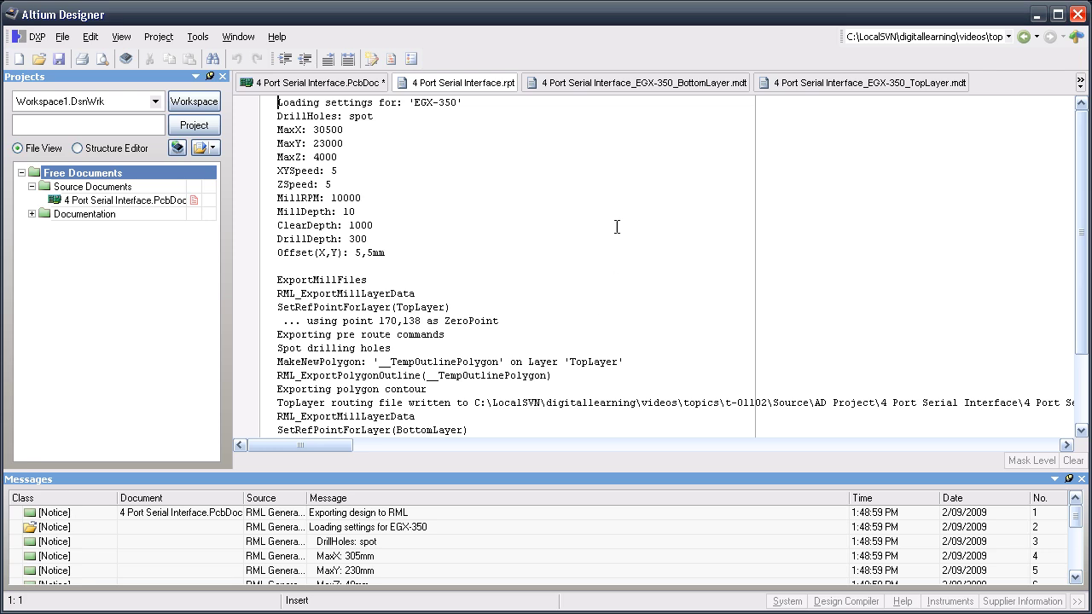
Step: Compare the BottomLayer and TopLayer .mdt milling code side by side
click(655, 88)
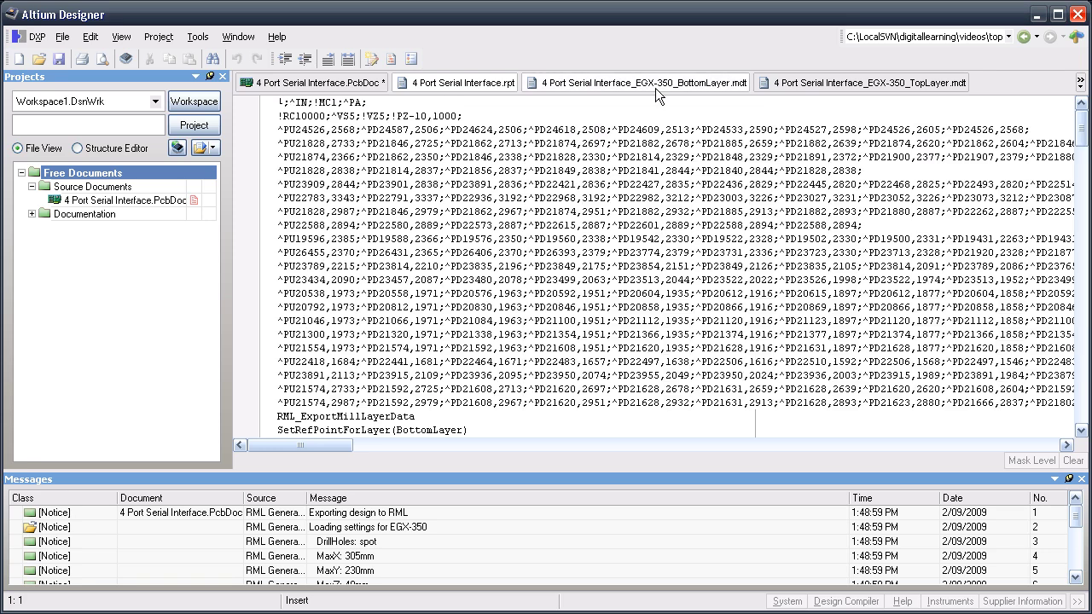
click(797, 87)
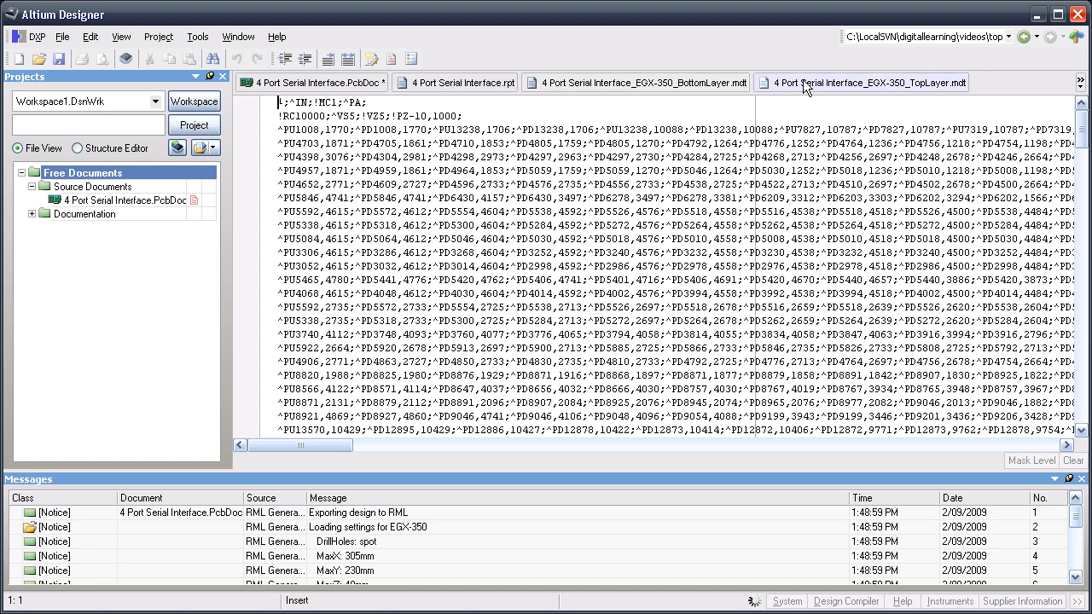
click(680, 88)
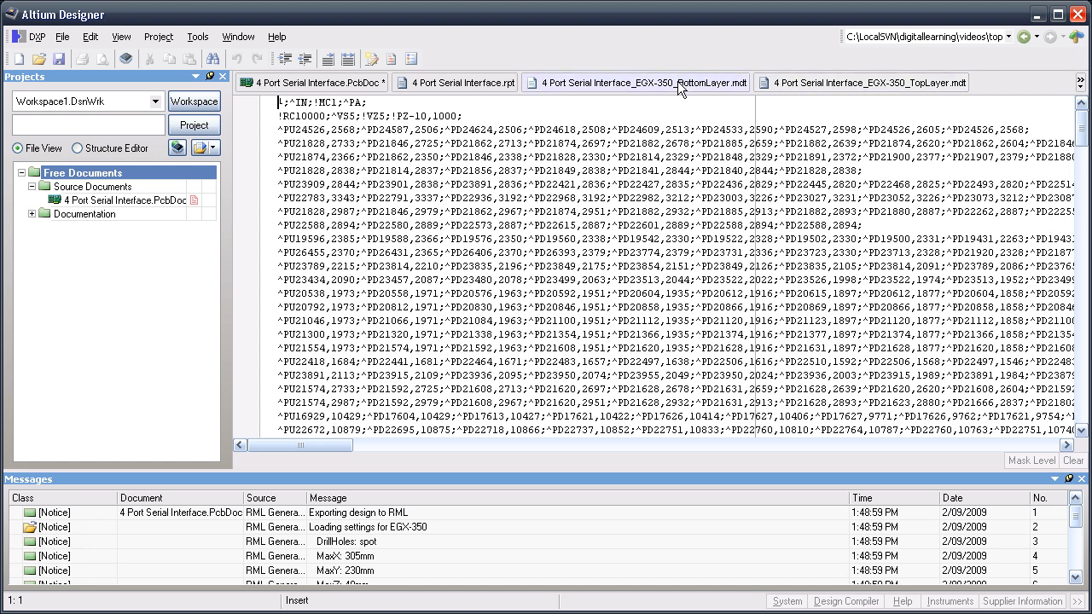
Step: List the milling files under Documentation > Documents, then bring up Virtual MODELA with TopLayer.mdt
click(32, 213)
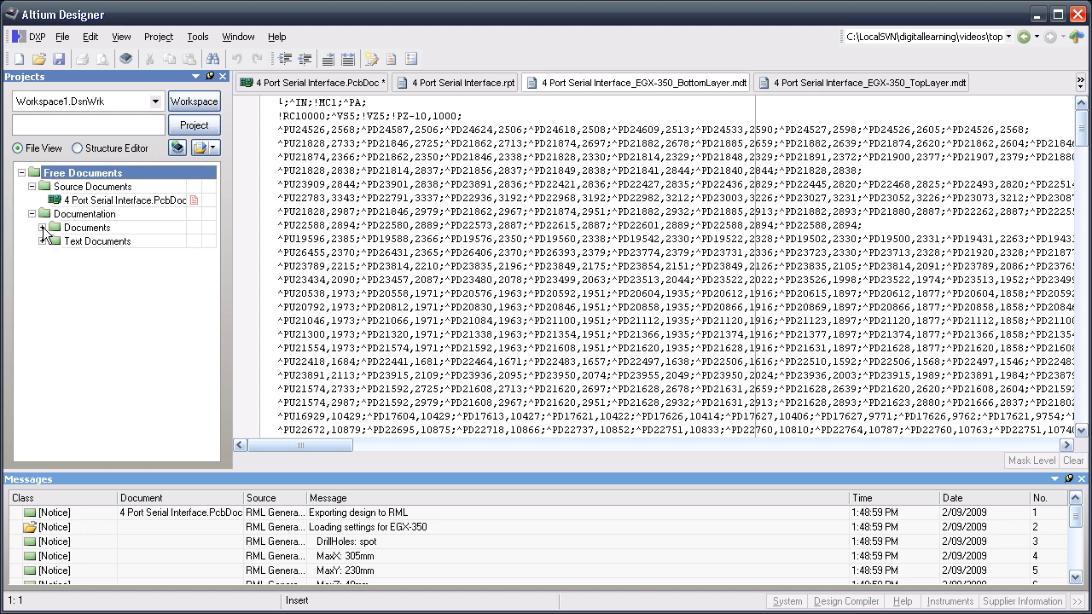
click(42, 228)
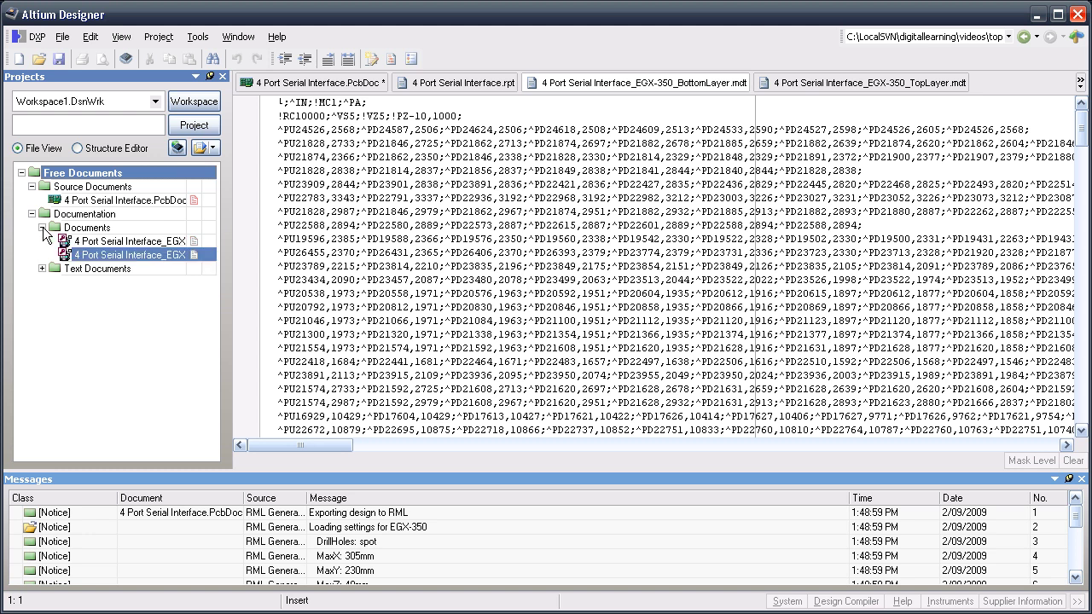
click(120, 255)
key(ctrl+Tab)
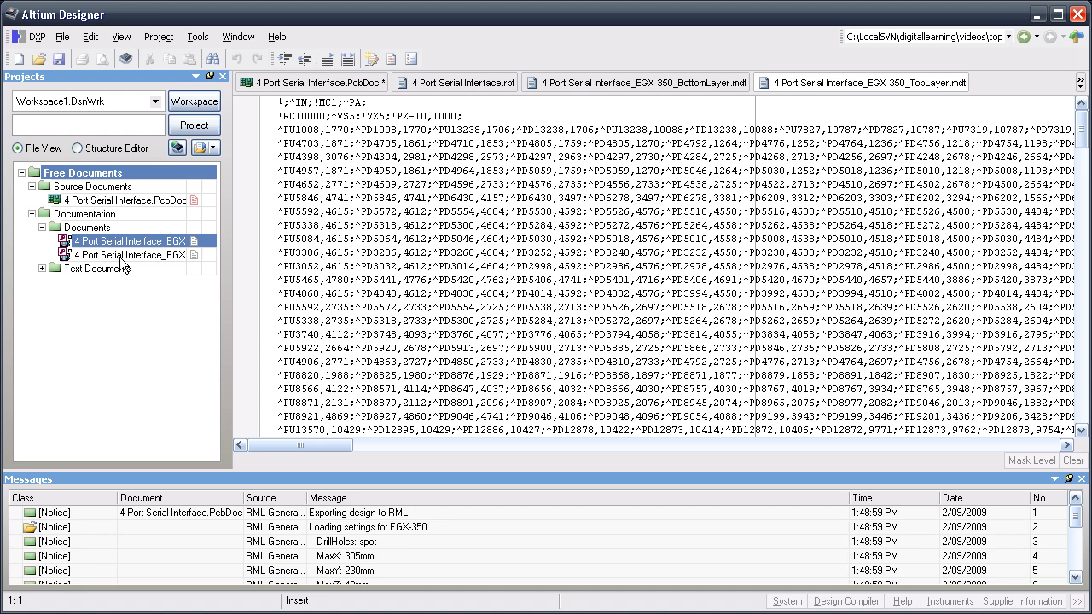
key(alt+Tab)
key(alt+Tab)
key(alt+Tab)
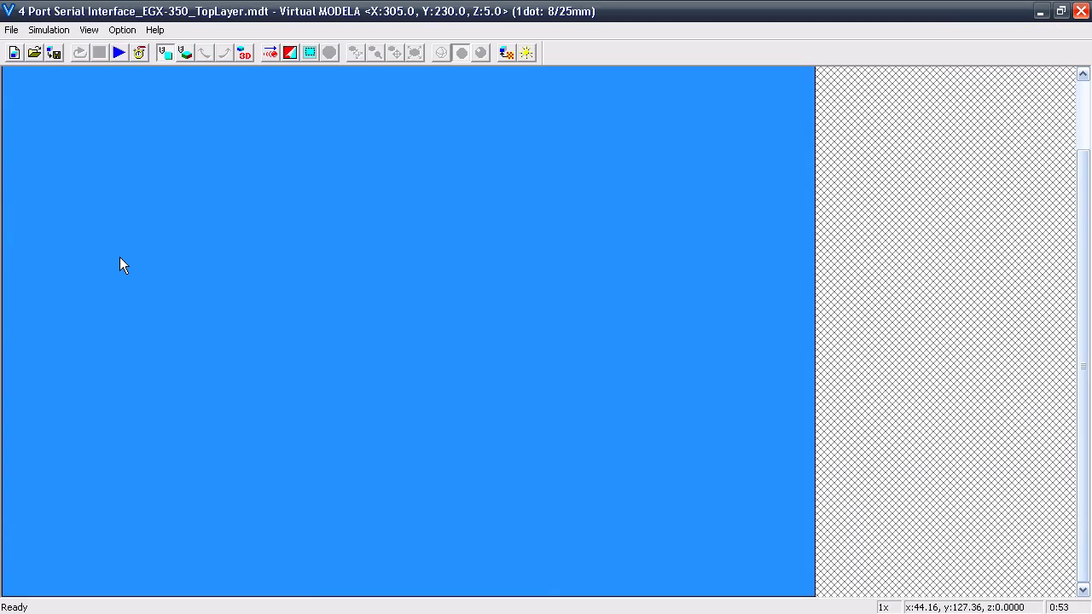
Step: Create a new 305 × 230 × 5 mm workpiece
click(11, 30)
click(28, 47)
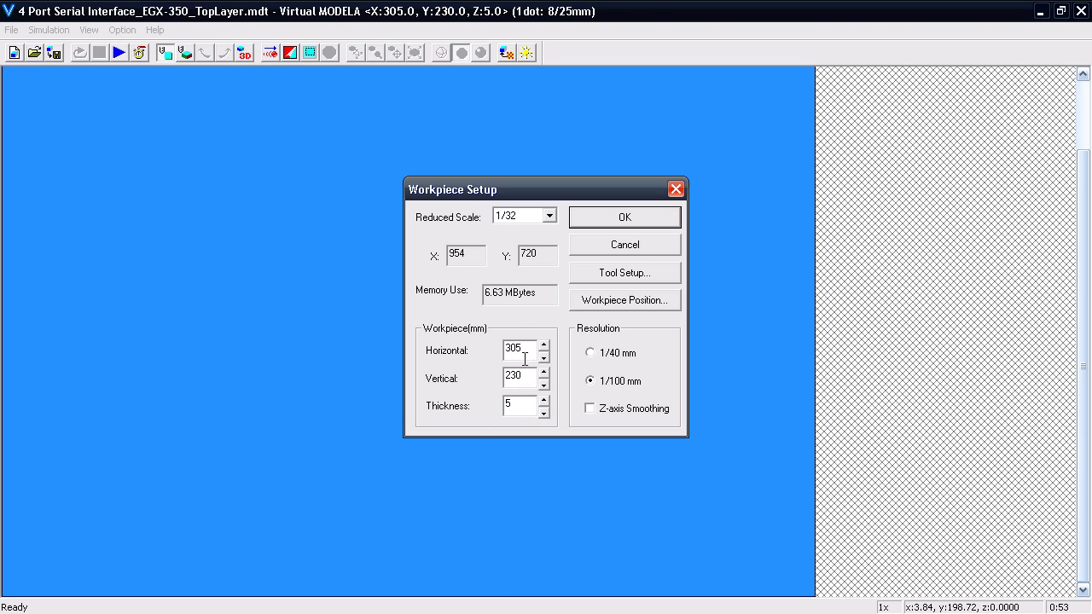
click(524, 374)
click(617, 217)
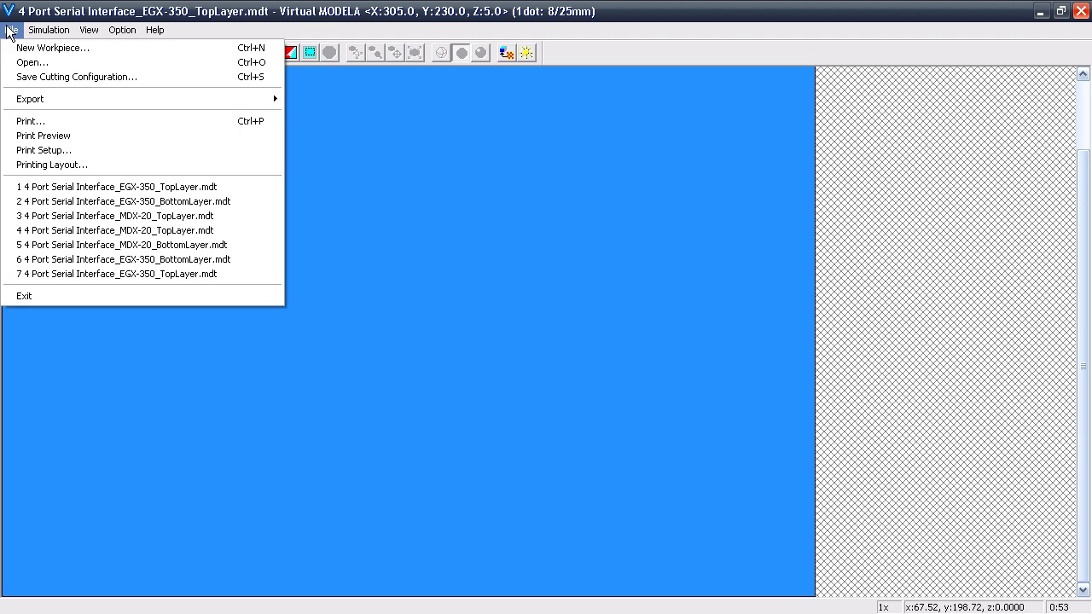
Step: Simulate TopLayer.mdt, then load BottomLayer.mdt without saving the top layer simulation
click(11, 29)
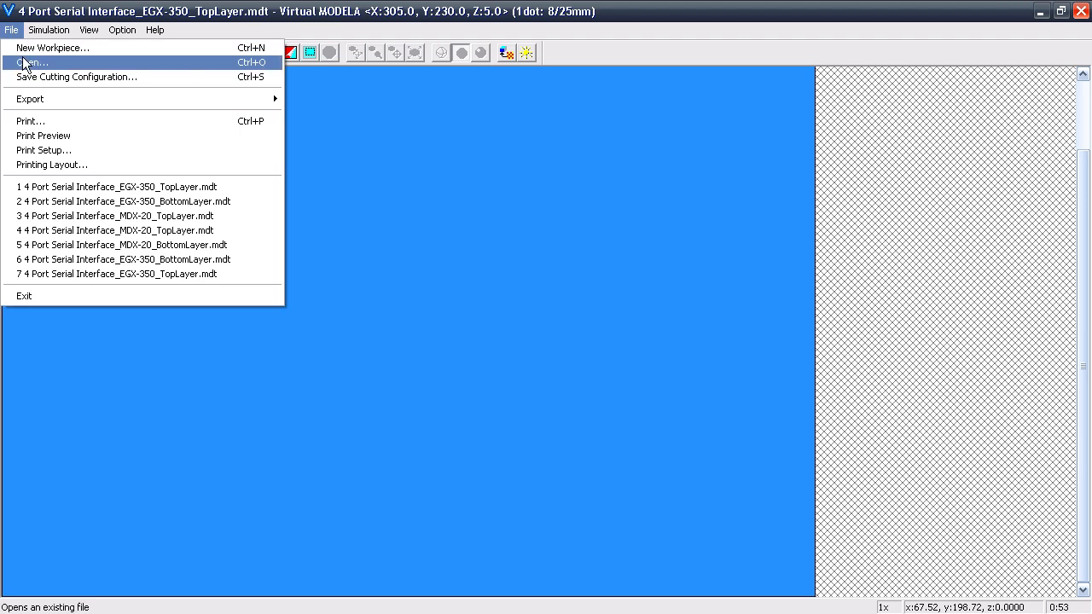
click(39, 187)
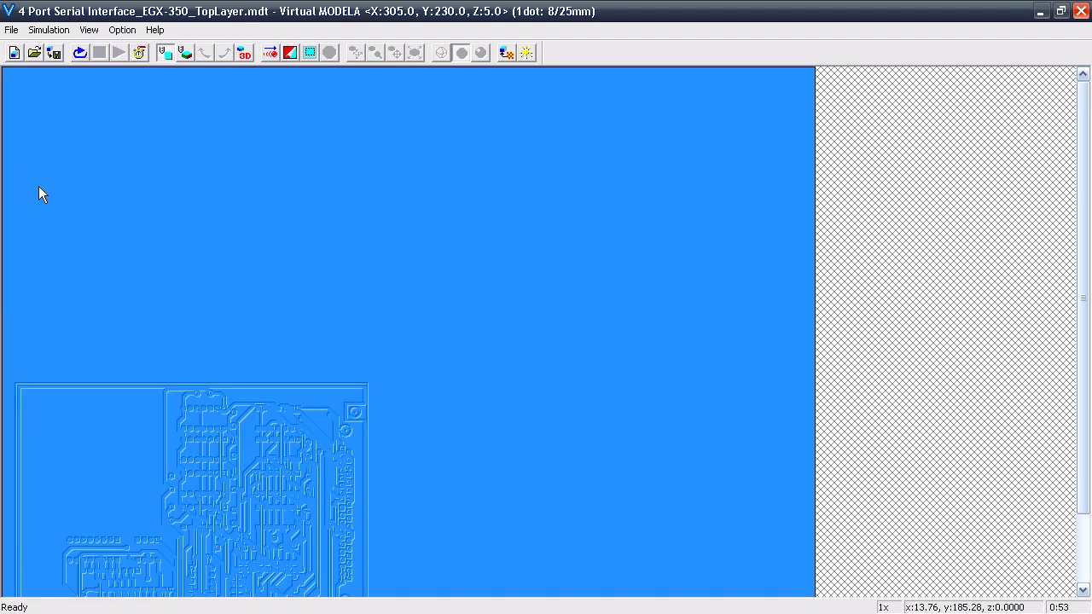
click(14, 31)
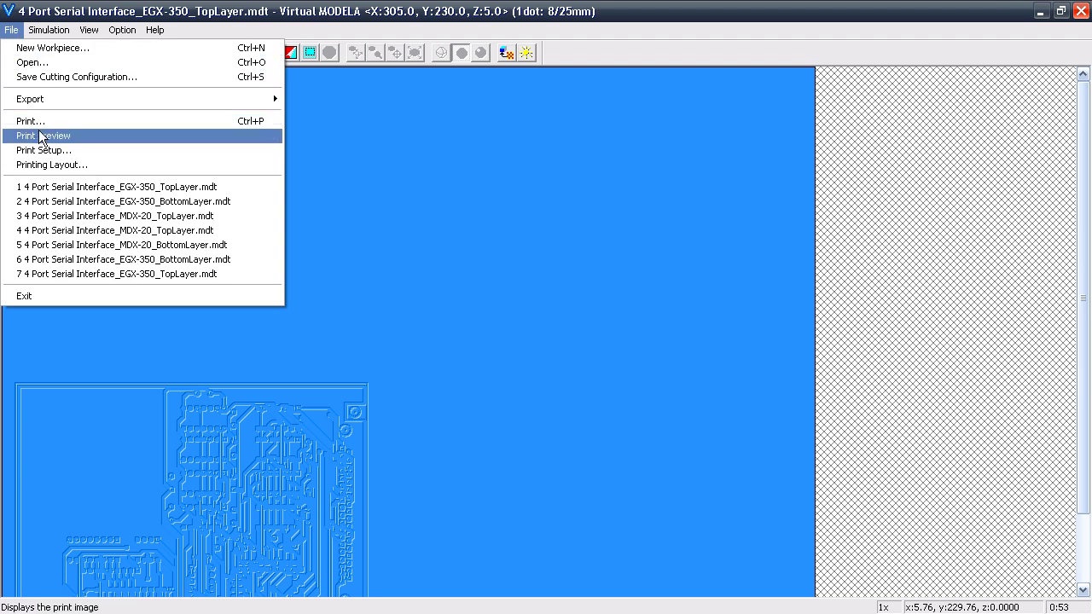
click(41, 203)
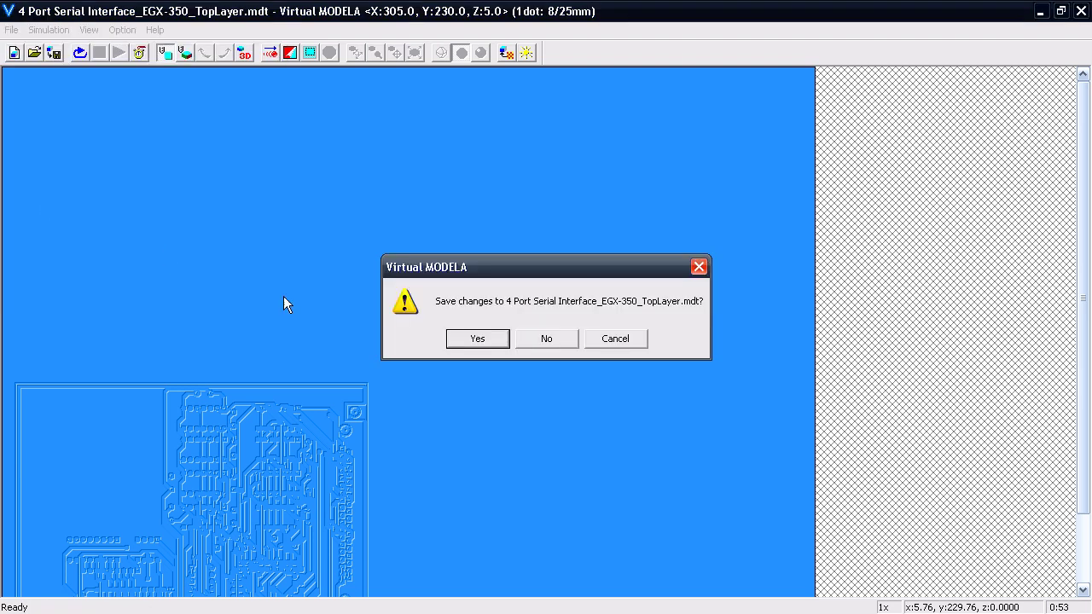
click(540, 344)
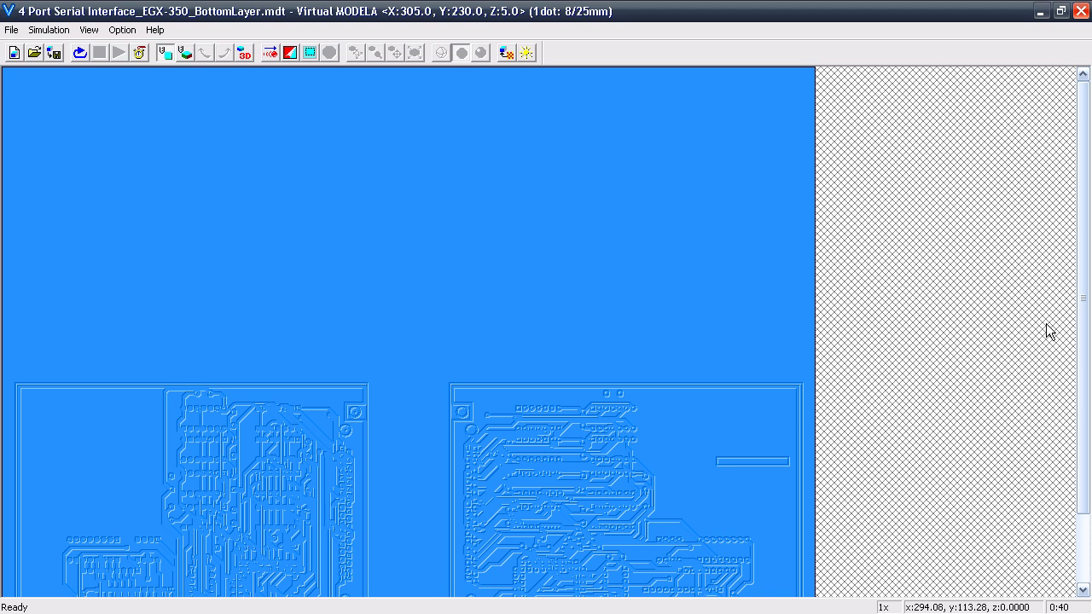
Step: Scroll the view down while the BottomLayer toolpaths finish milling
drag(1079, 329, 1080, 439)
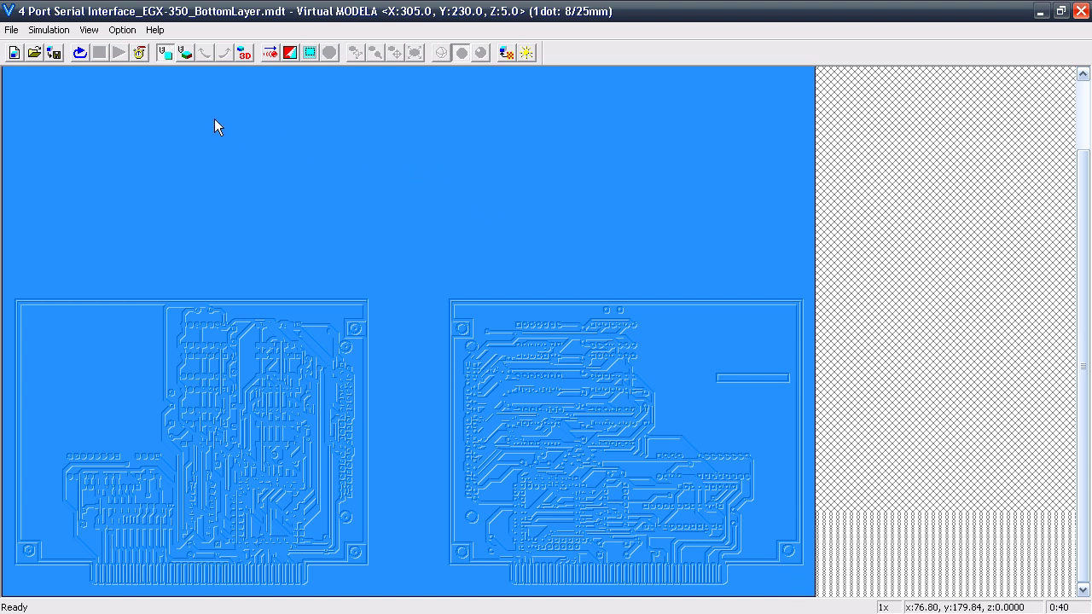
click(12, 29)
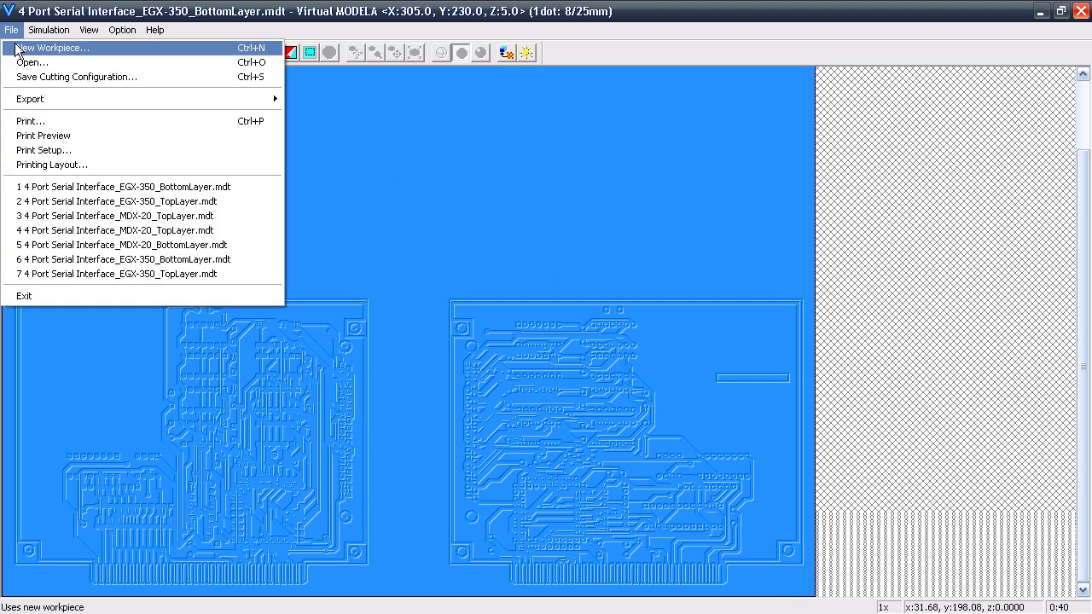
Step: Start a fresh workpiece at 1/5 reduced scale without saving the current simulation
click(16, 48)
click(551, 336)
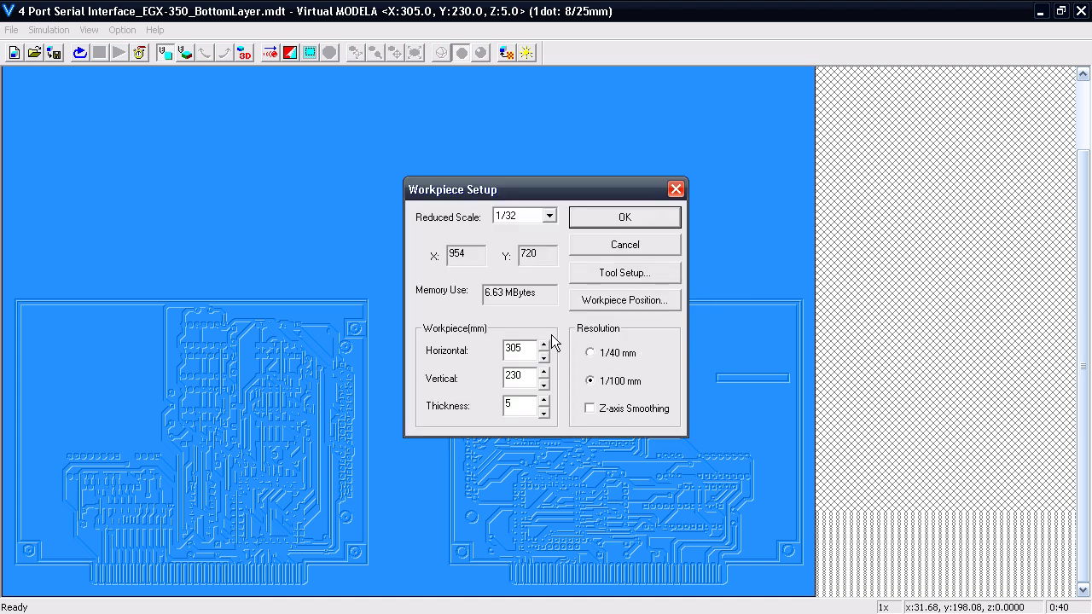
click(549, 217)
click(552, 247)
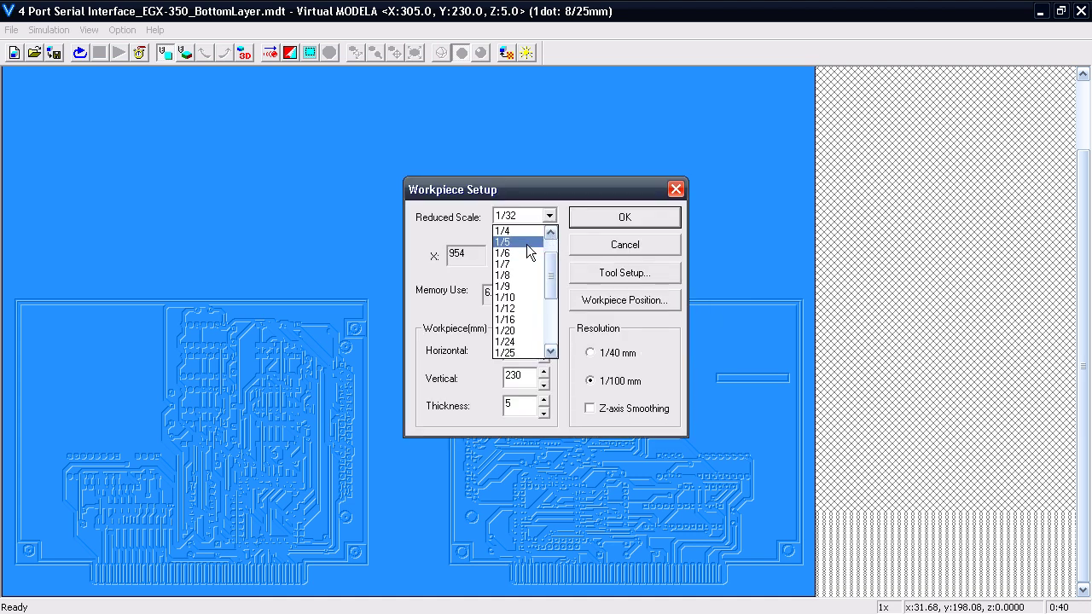
click(524, 247)
click(603, 217)
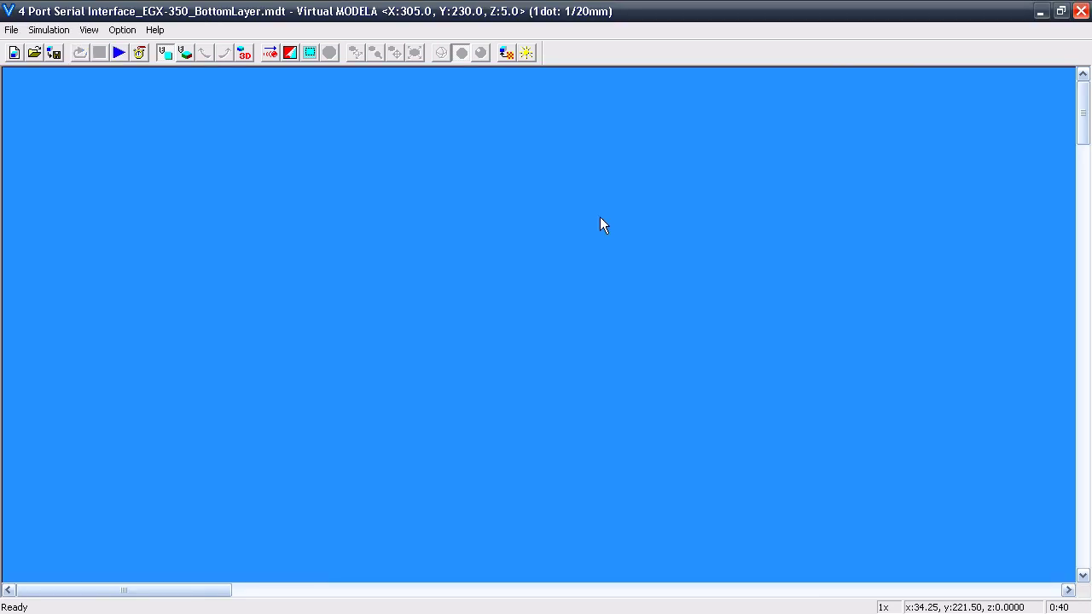
Step: Re-simulate TopLayer.mdt and scroll around to inspect the milled traces and pads
click(11, 30)
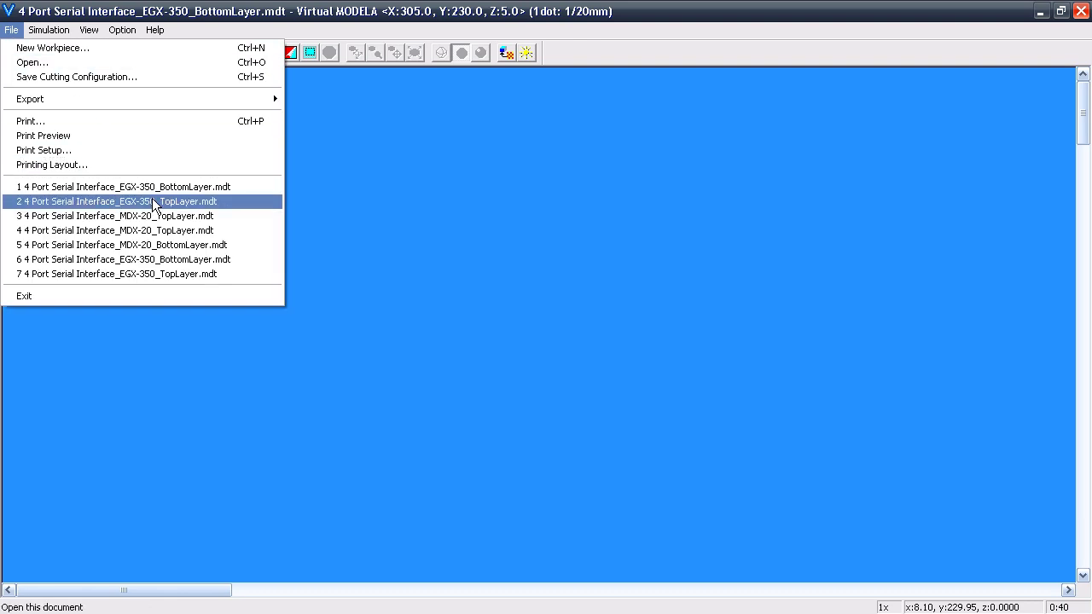
click(123, 202)
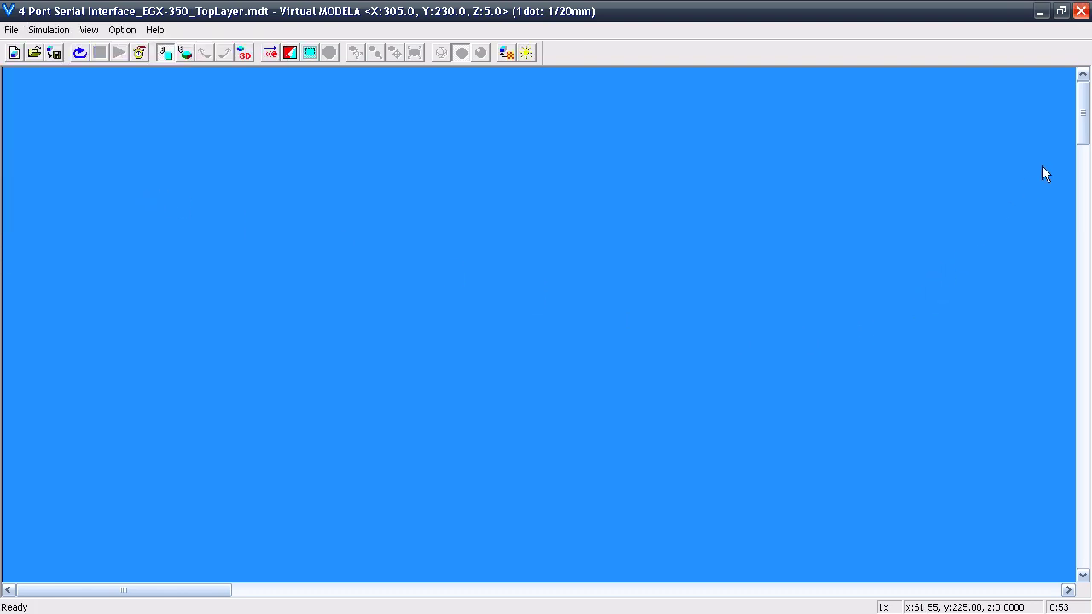
drag(1083, 113, 1082, 481)
drag(1078, 507, 1079, 512)
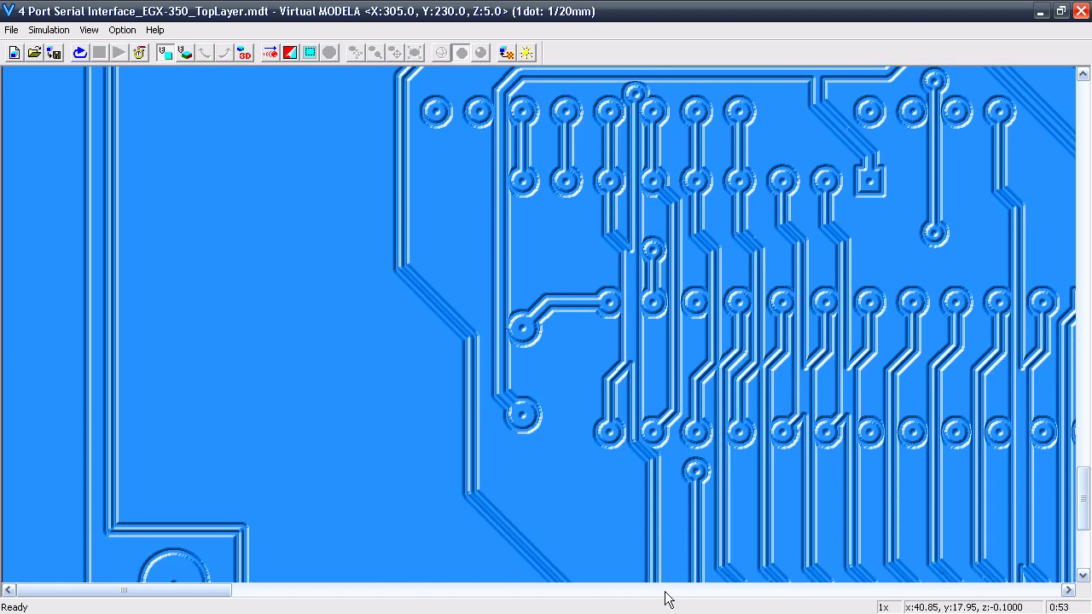
drag(202, 592, 323, 599)
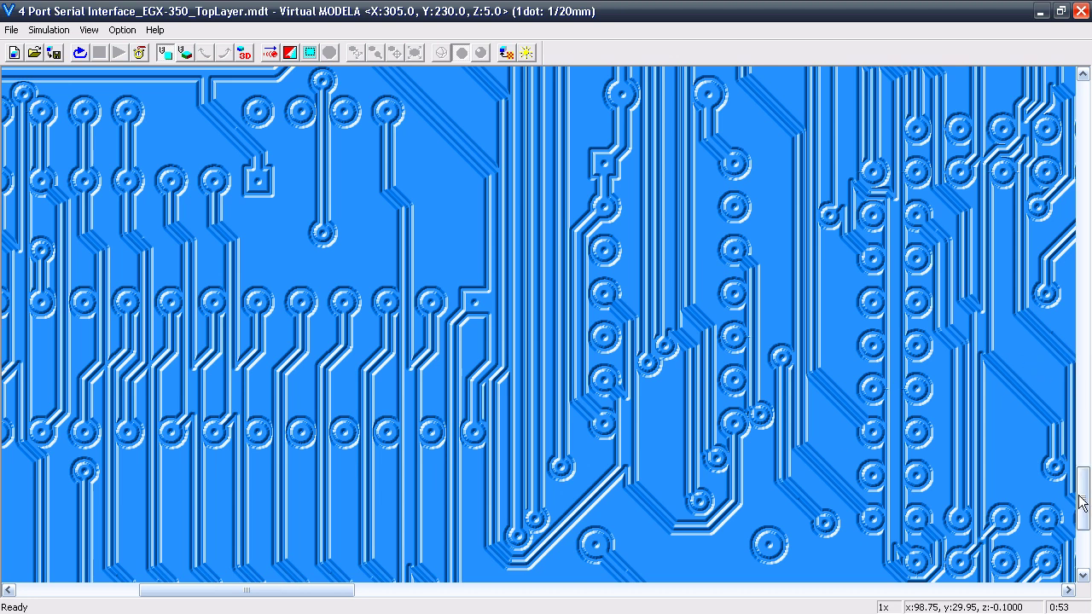
mouse_move(1083, 491)
mouse_down()
mouse_move(1085, 534)
mouse_move(1084, 506)
mouse_up()
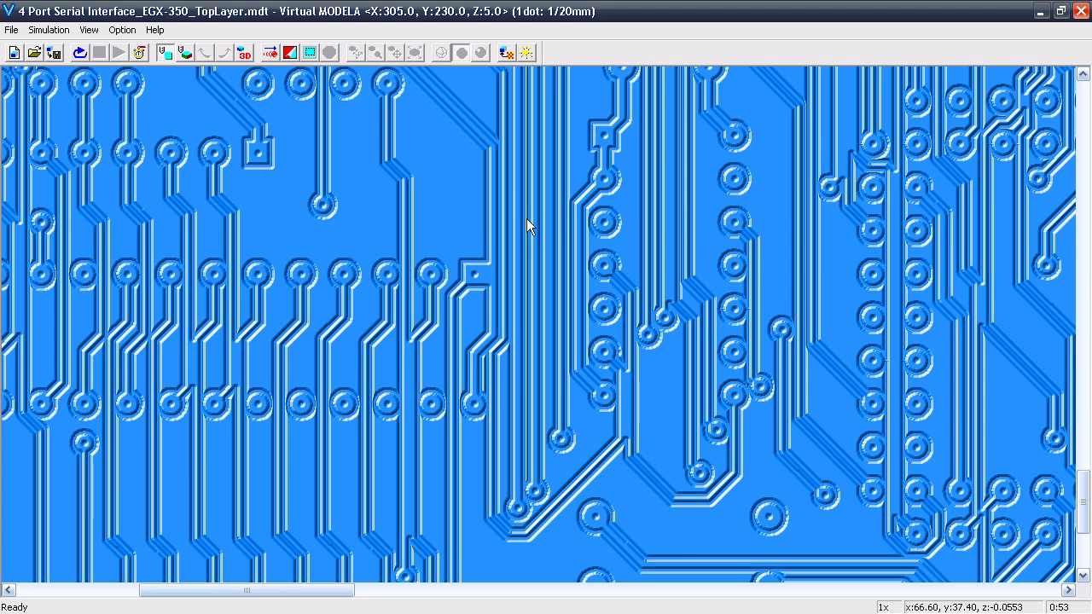
drag(1083, 515, 1083, 411)
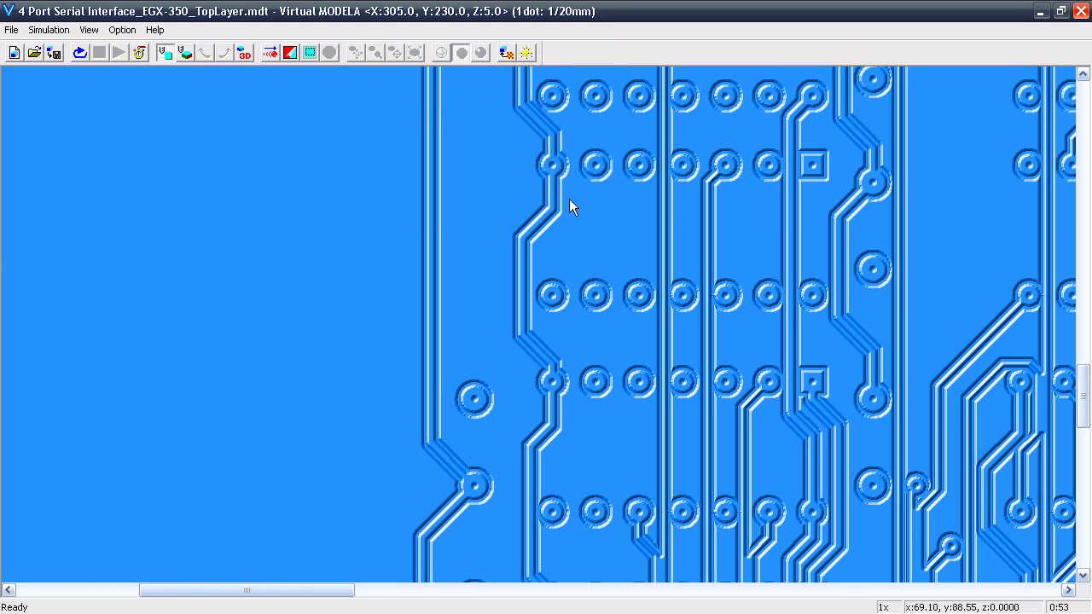